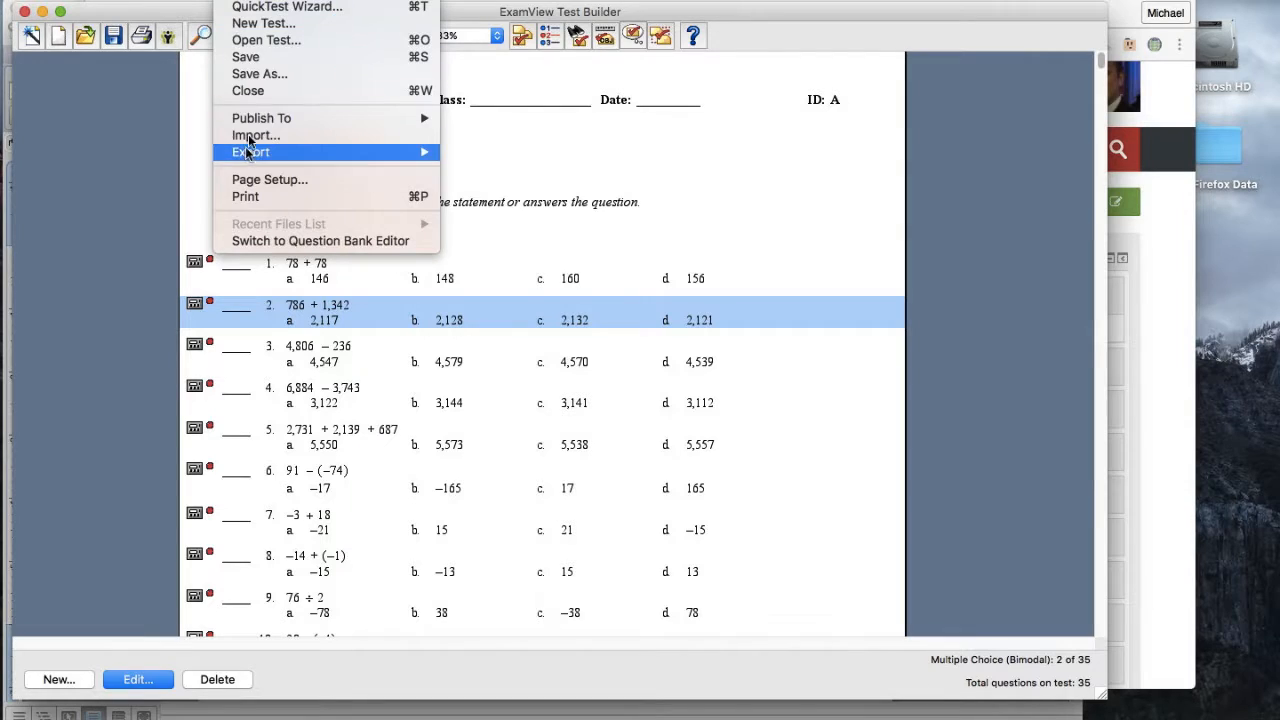
Export the test in Blackboard 6.0-7.0 format to the Desktop as Chapter1.zip
mouse_move(260, 160)
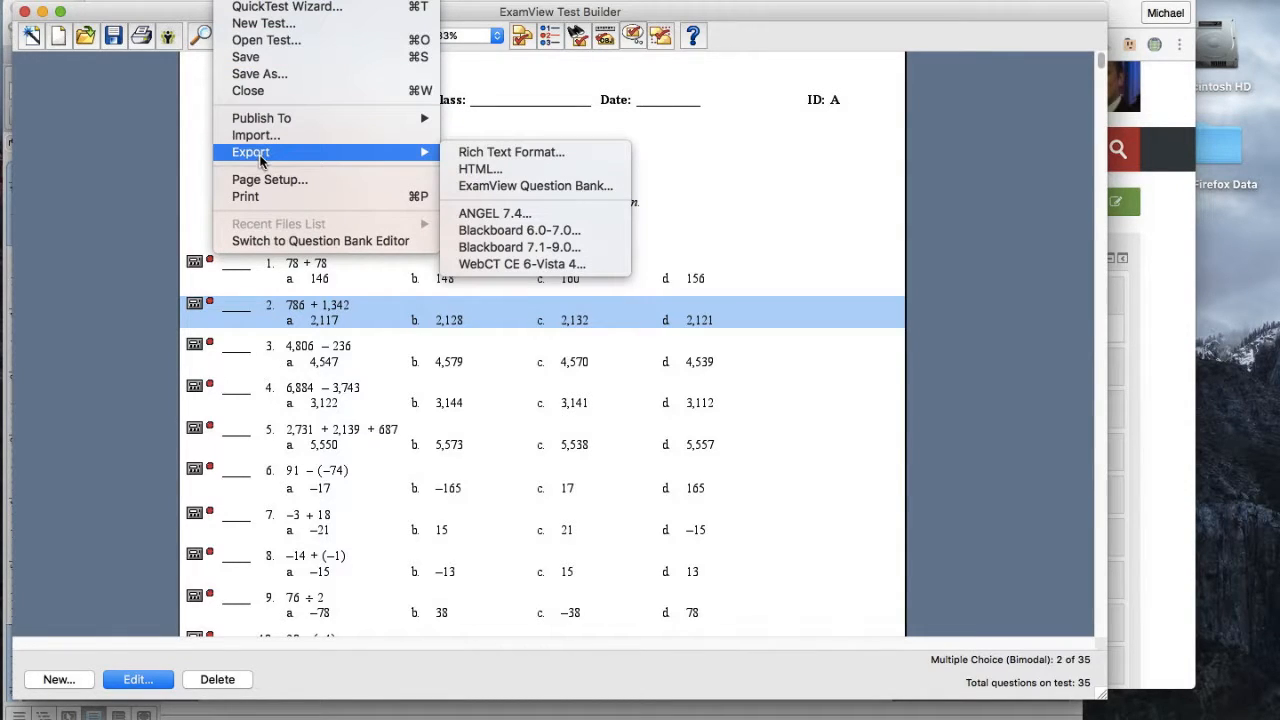
click(503, 233)
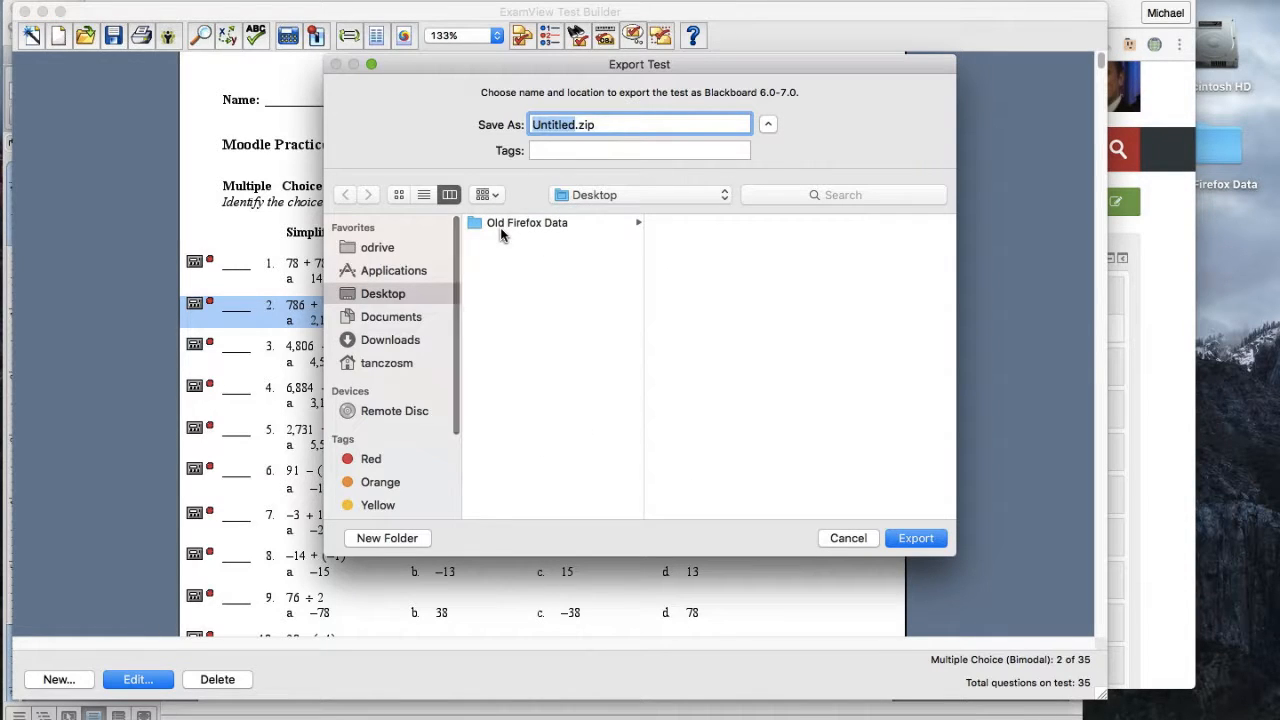
text(Chapter1)
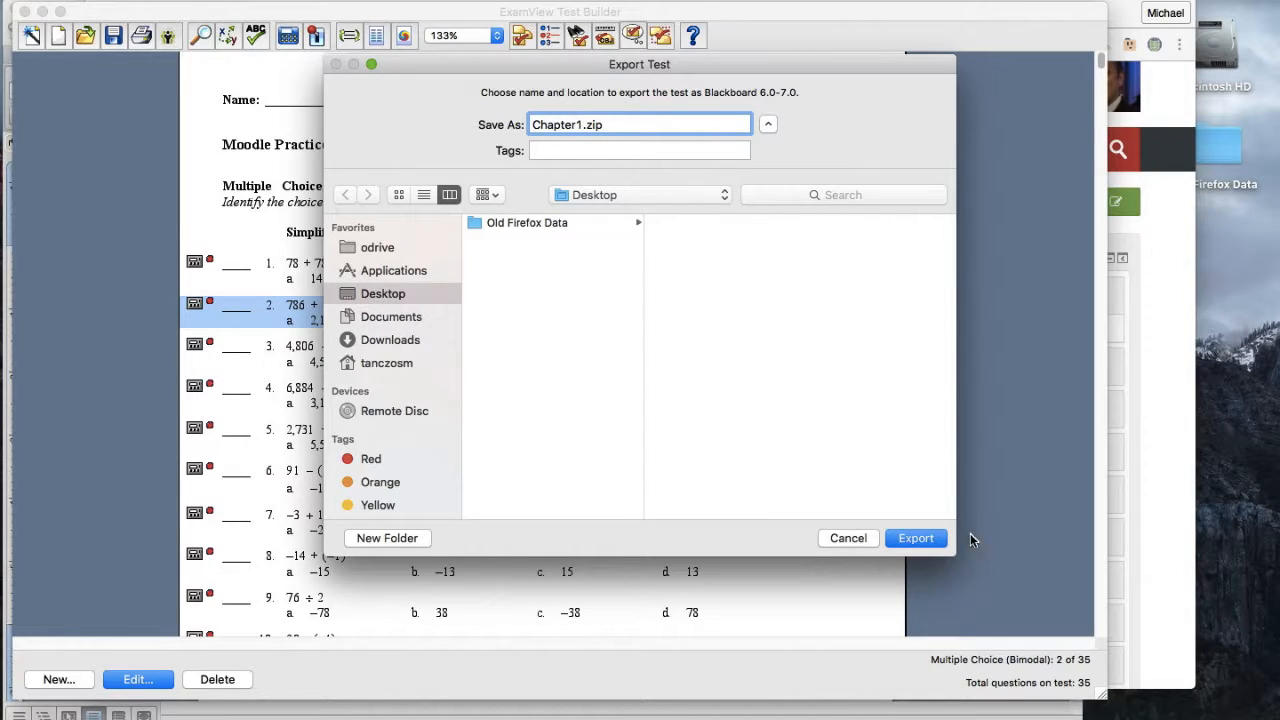
click(909, 543)
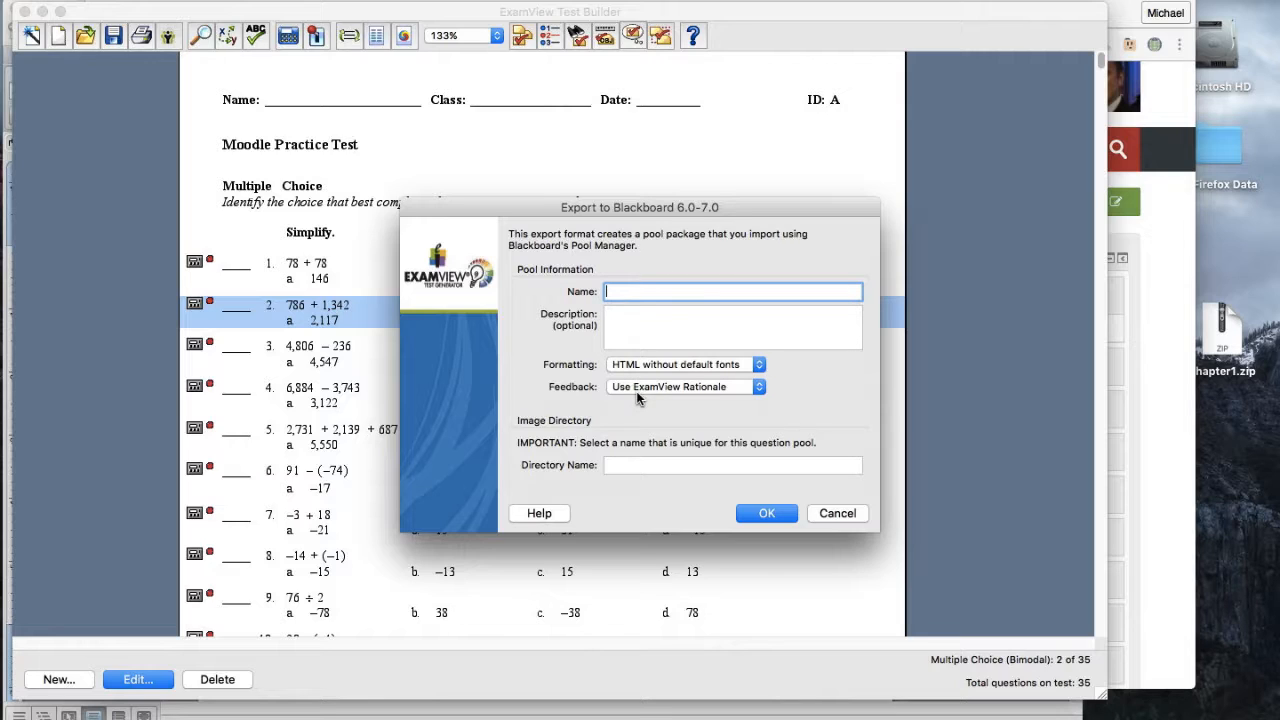
Complete the export with pool name Chapter 1 and image directory chapter1, and shift Chapter1.zip fully into view on the desktop
click(606, 468)
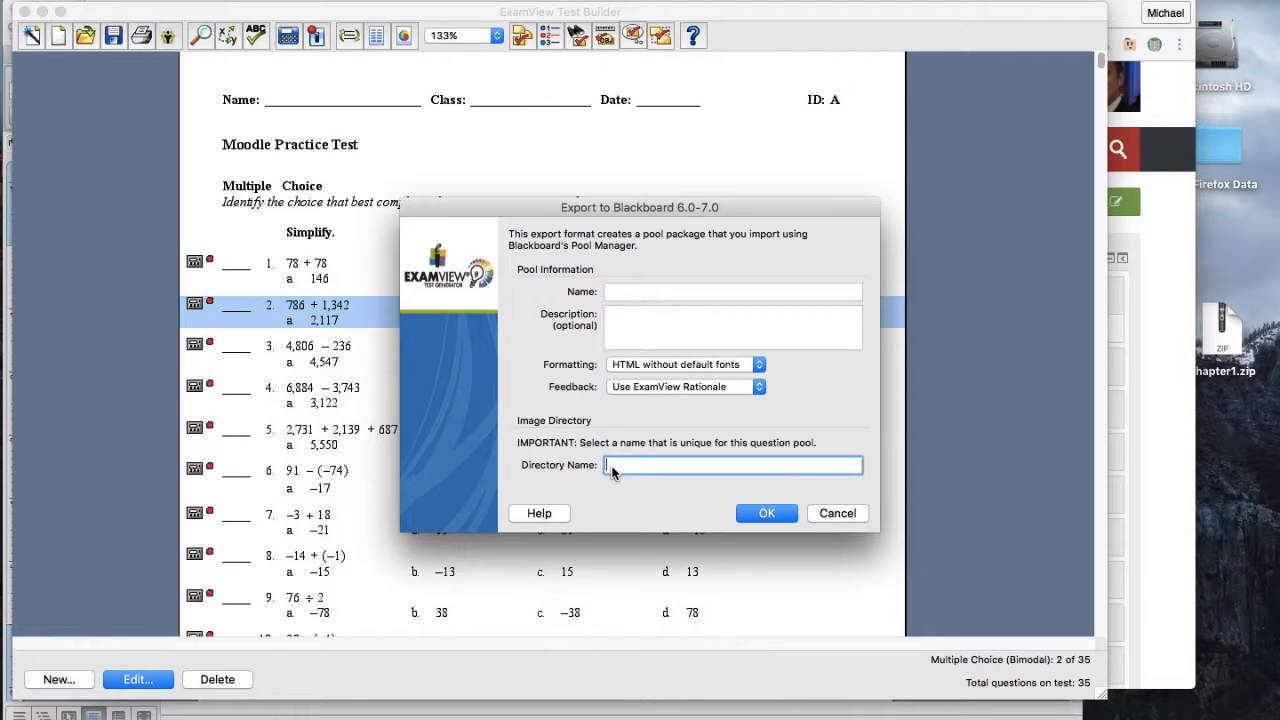
click(626, 289)
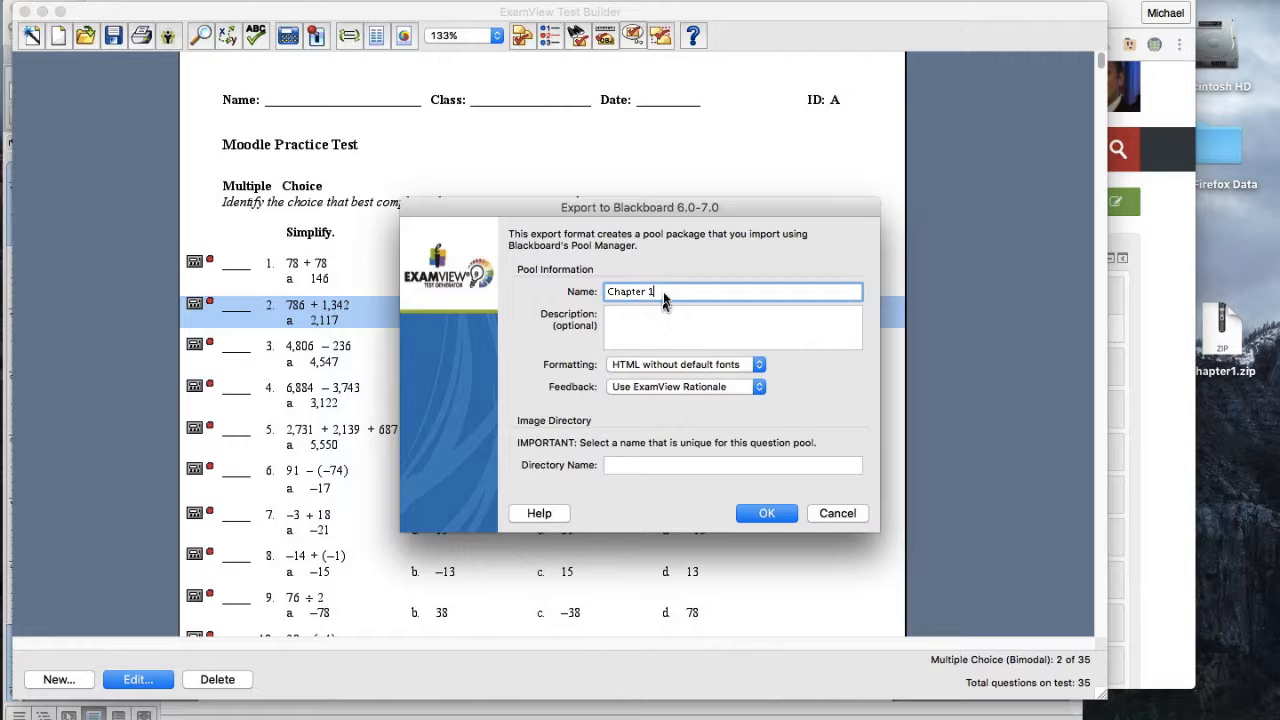
click(627, 465)
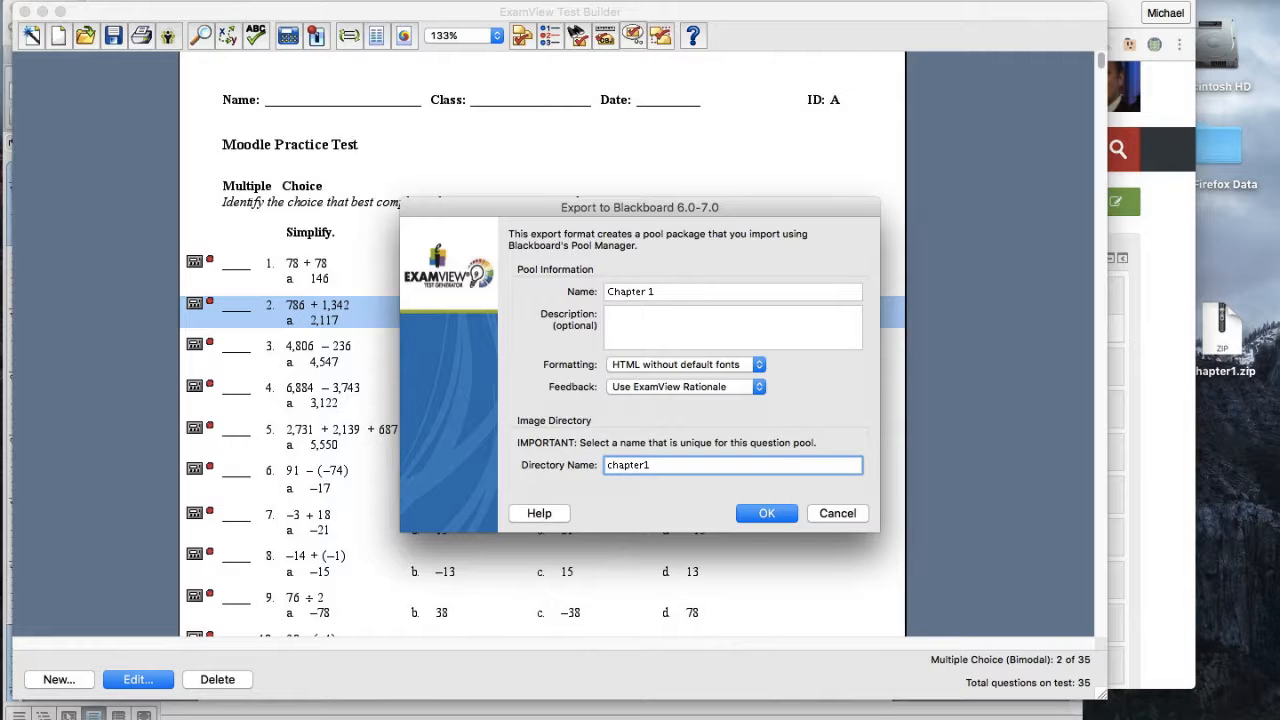
click(758, 515)
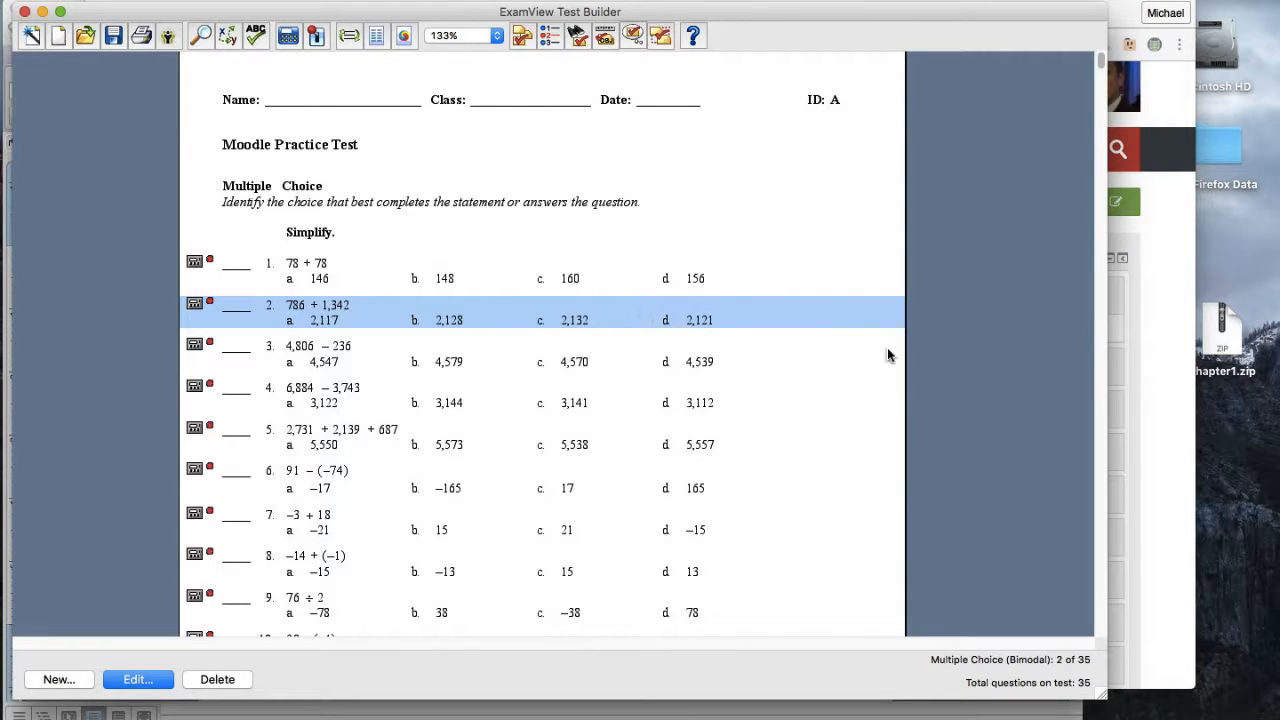
mouse_move(1222, 335)
mouse_down()
mouse_move(892, 358)
mouse_move(625, 310)
mouse_move(622, 330)
mouse_move(975, 315)
mouse_move(1245, 325)
mouse_move(1237, 340)
mouse_up()
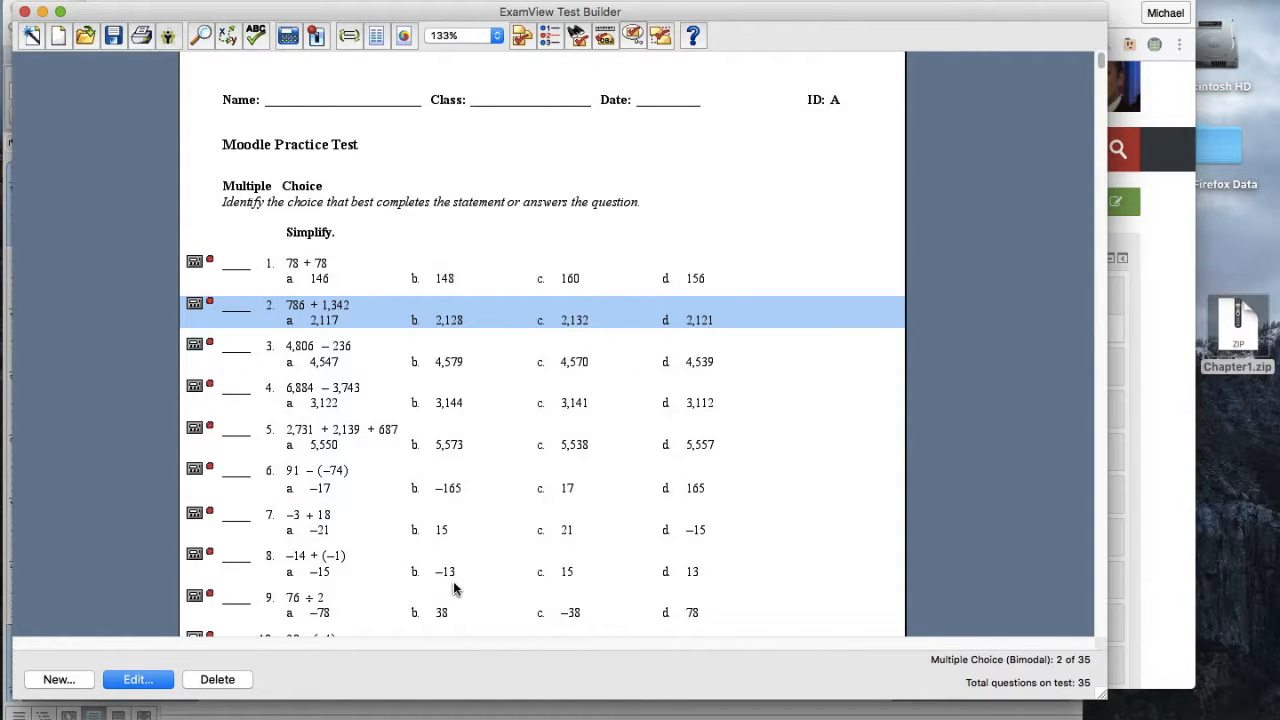
Switch to the Moodle Activity examples course in the browser and turn editing on
click(160, 712)
scroll(565, 432, down, 1)
scroll(565, 432, up, 1)
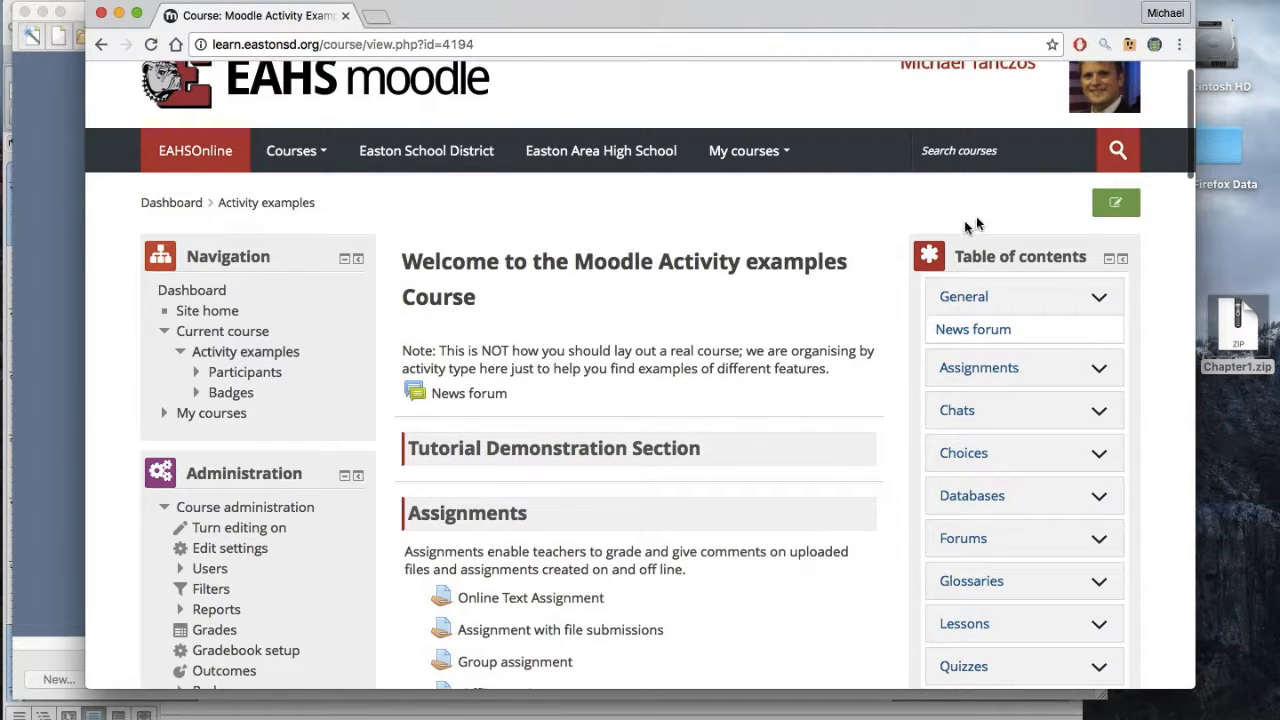
click(1116, 206)
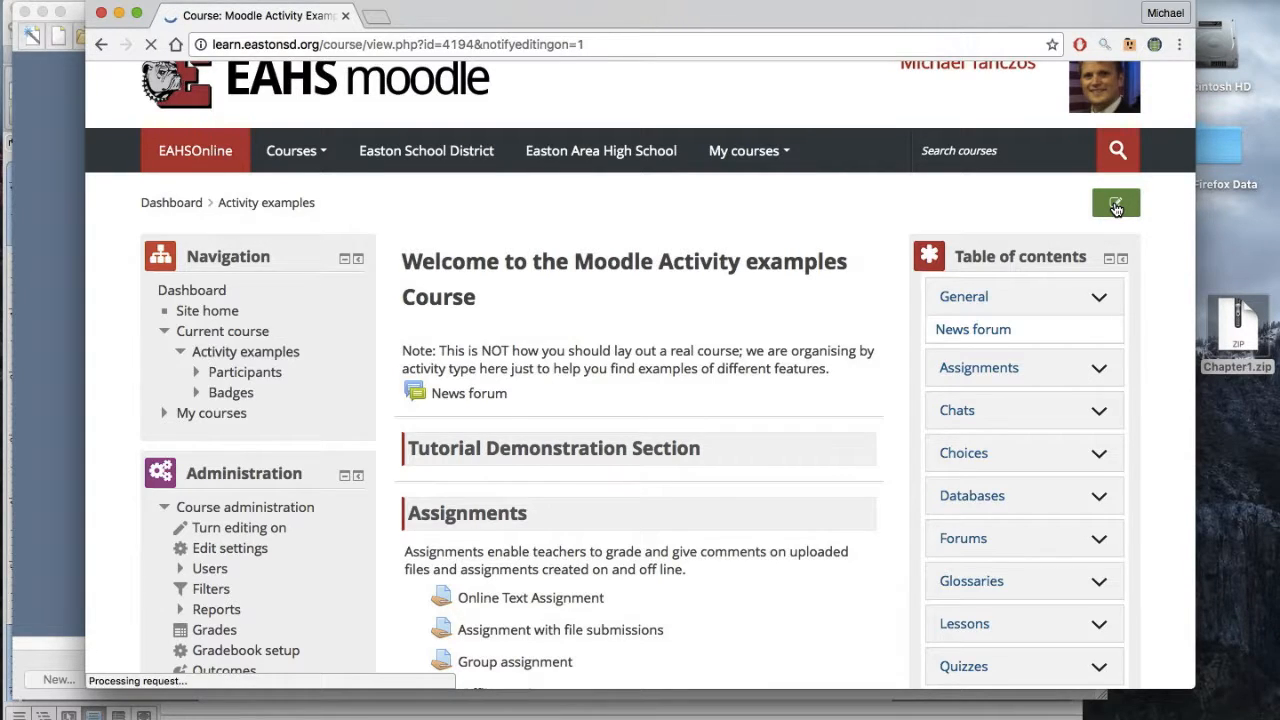
Add a Quiz activity to the Tutorial Demonstration Section and name it Chapter 1 Quiz
scroll(701, 290, down, 3)
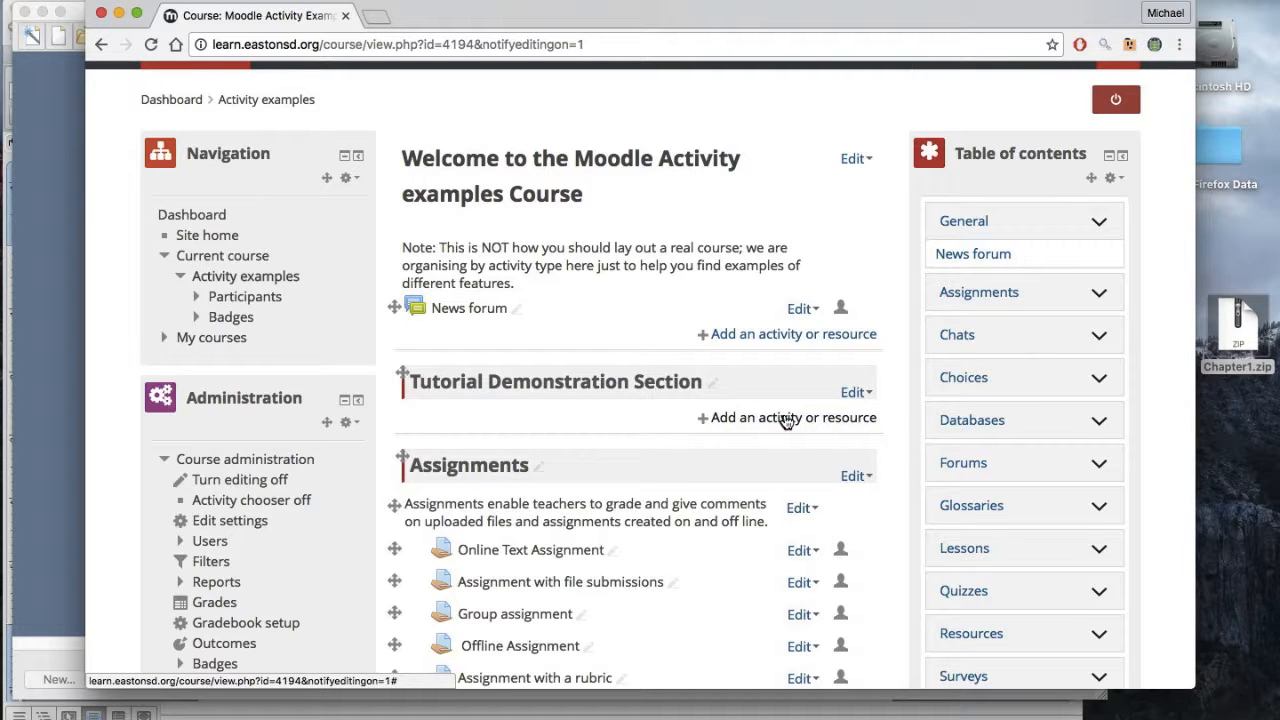
click(786, 419)
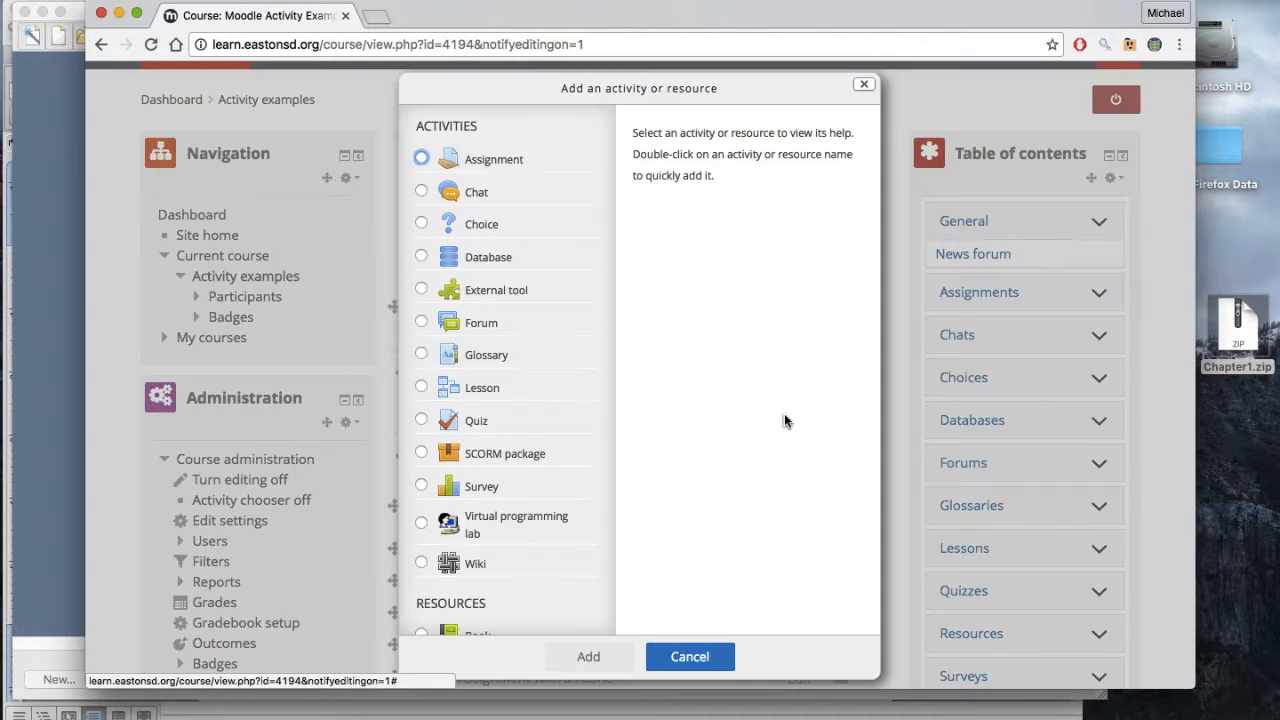
click(423, 425)
click(587, 664)
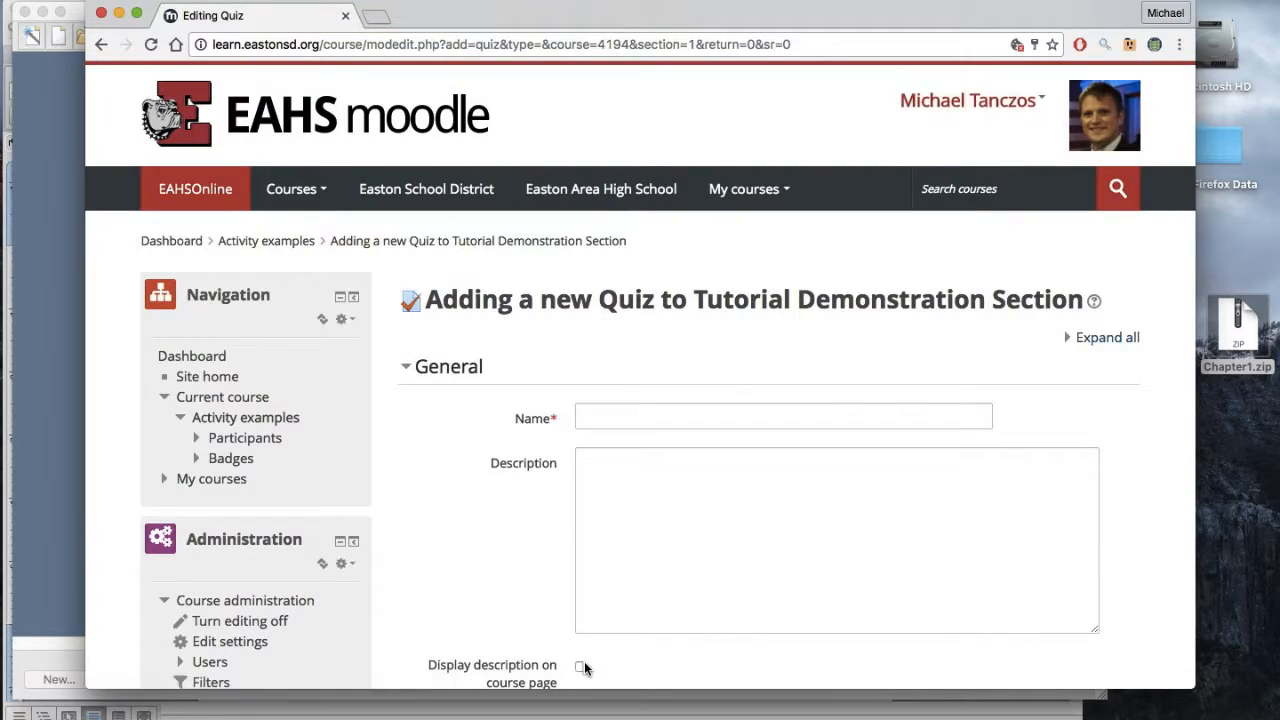
scroll(585, 665, down, 3)
click(662, 279)
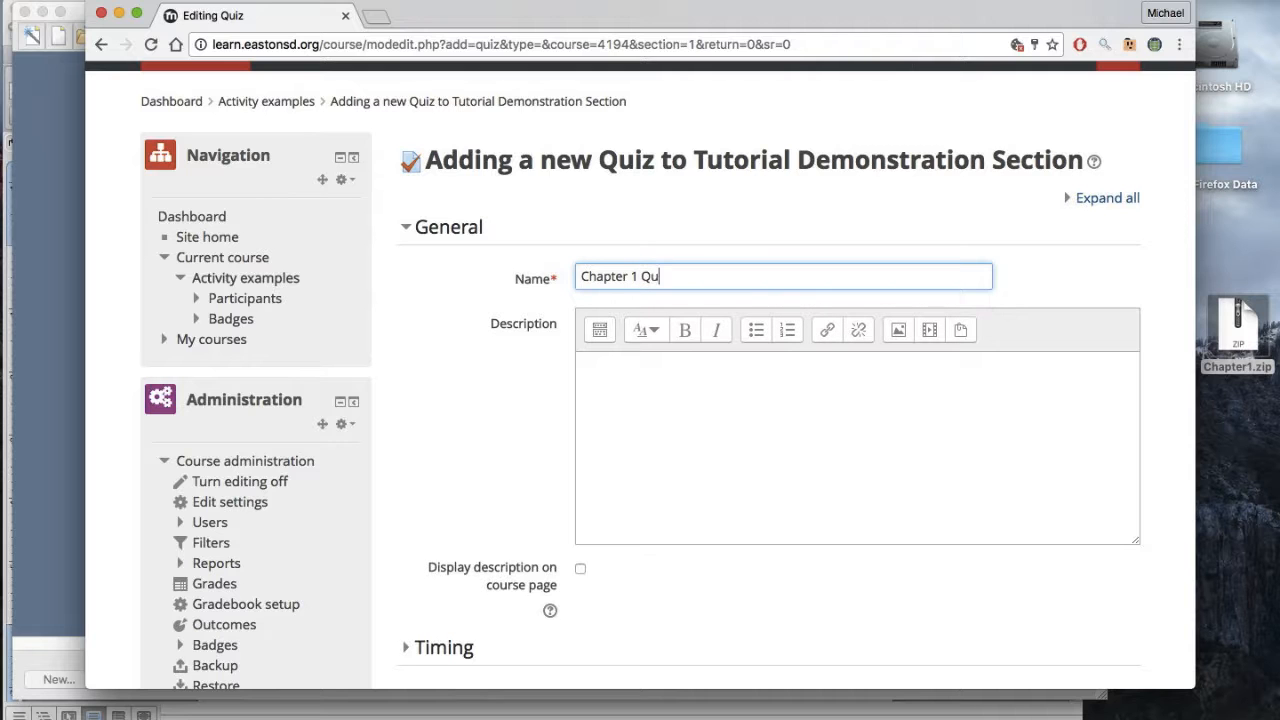
Look over the quiz settings sections and read the help text for Review options
scroll(549, 611, down, 7)
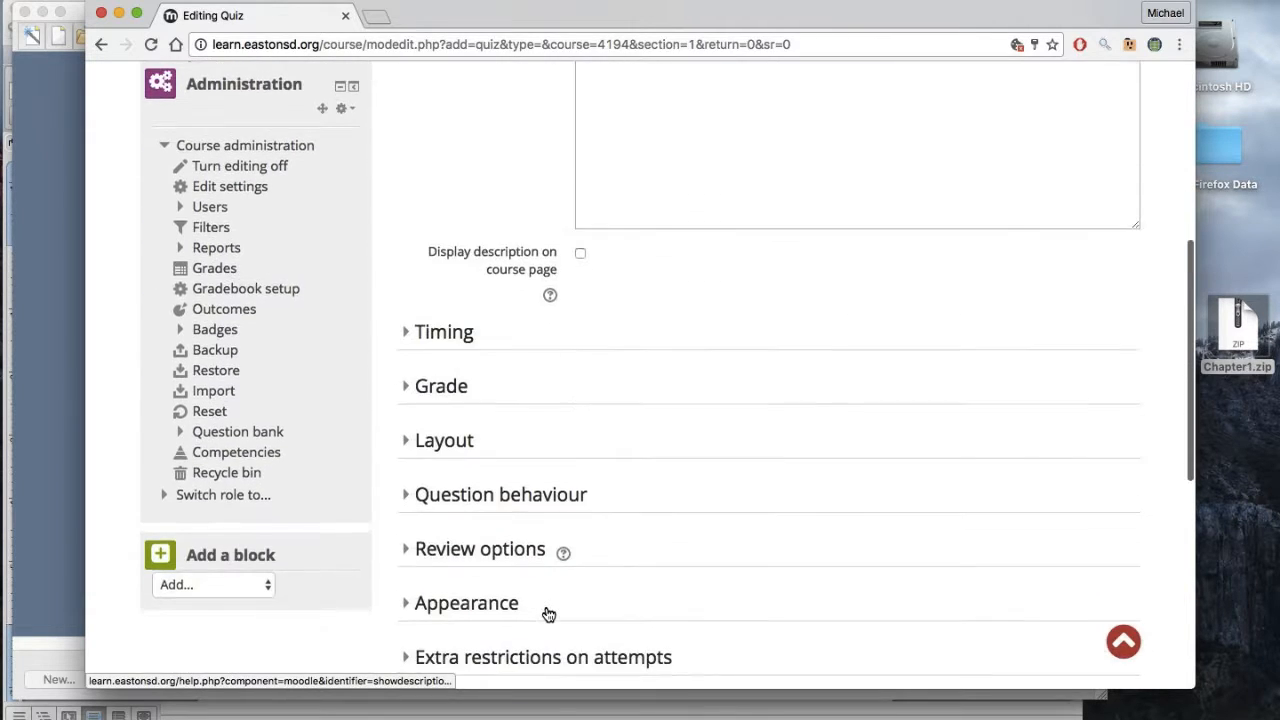
scroll(547, 612, down, 2)
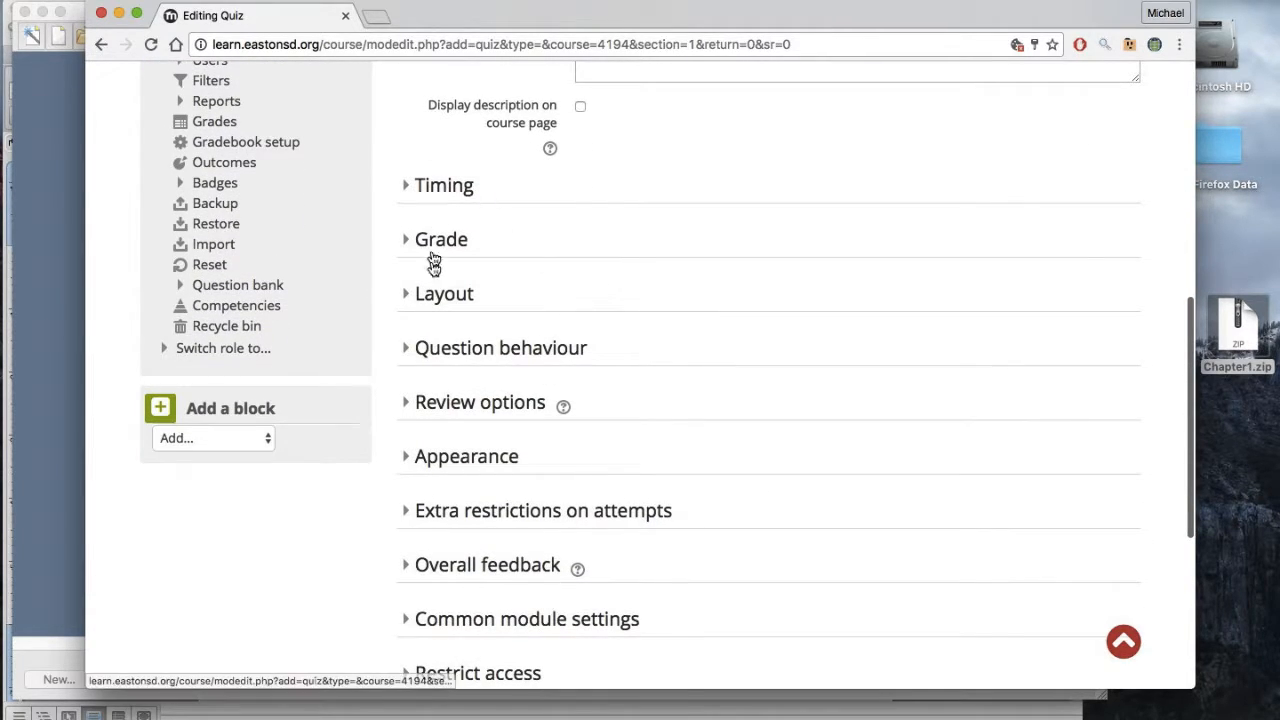
scroll(455, 473, down, 2)
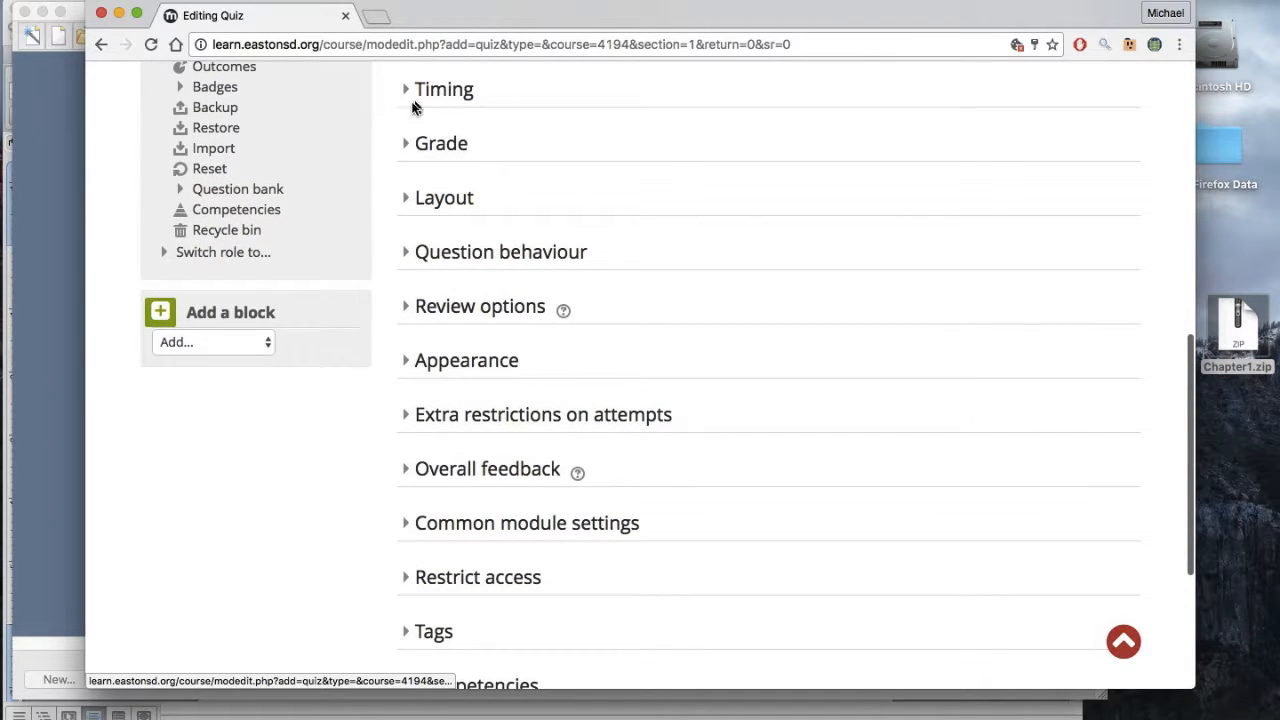
click(564, 311)
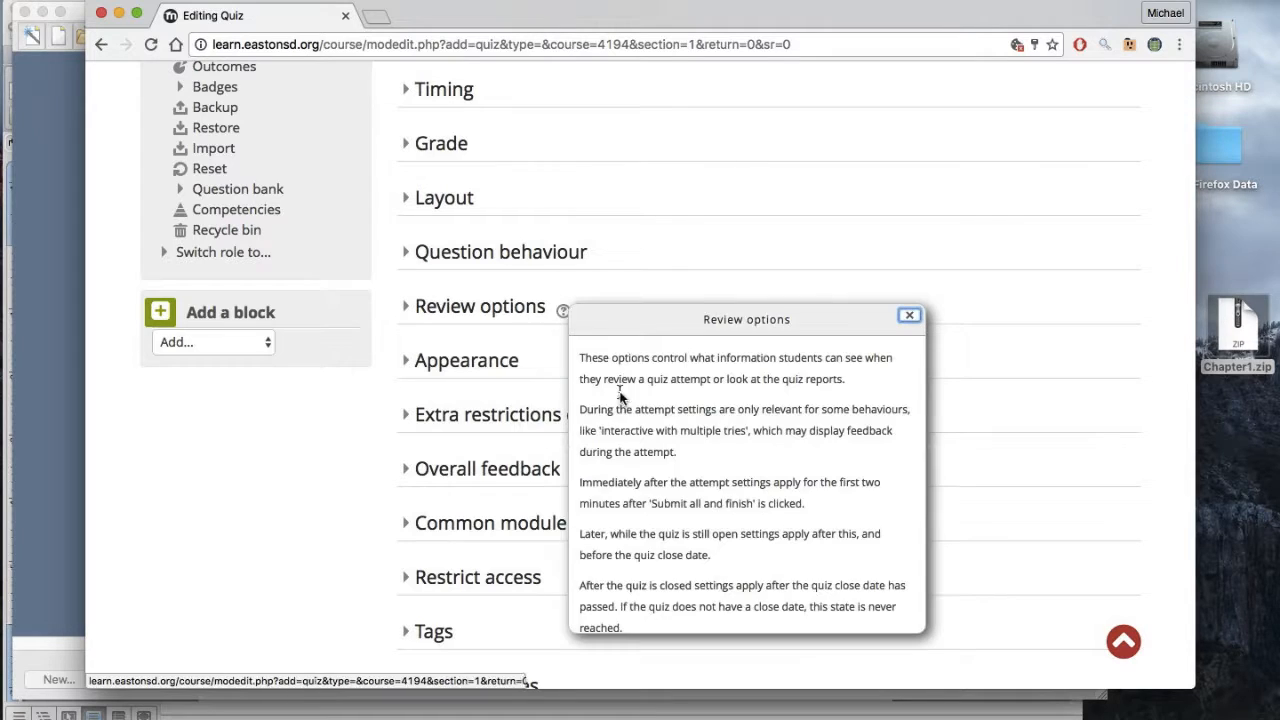
scroll(672, 544, down, 3)
scroll(672, 544, up, 2)
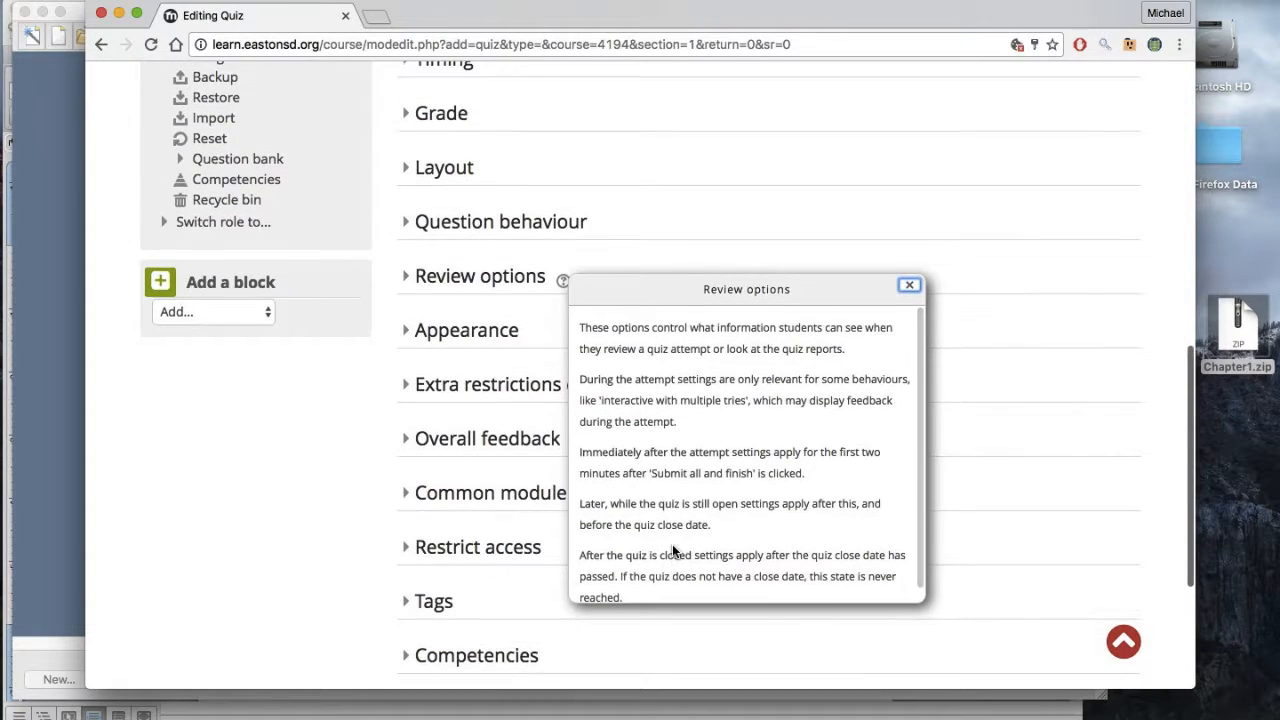
click(910, 288)
click(653, 272)
Examine the remaining quiz settings sections from Review options through Competencies
scroll(653, 272, down, 1)
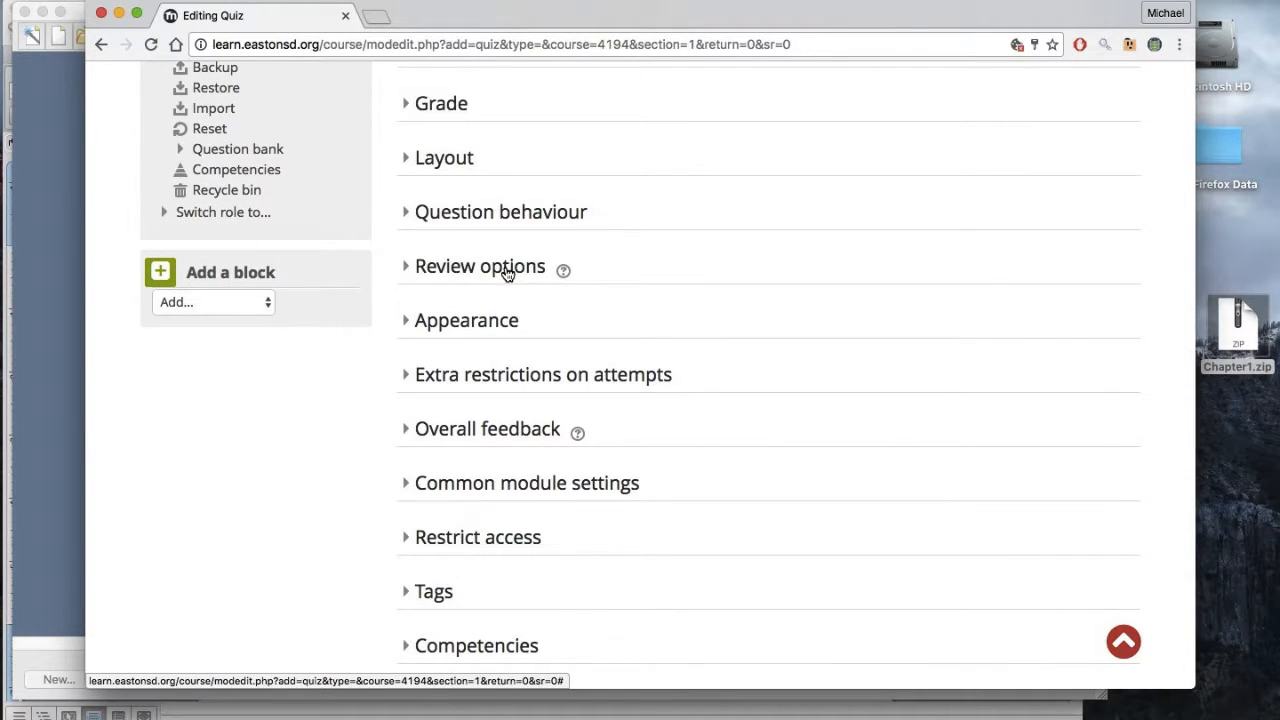
scroll(507, 274, down, 3)
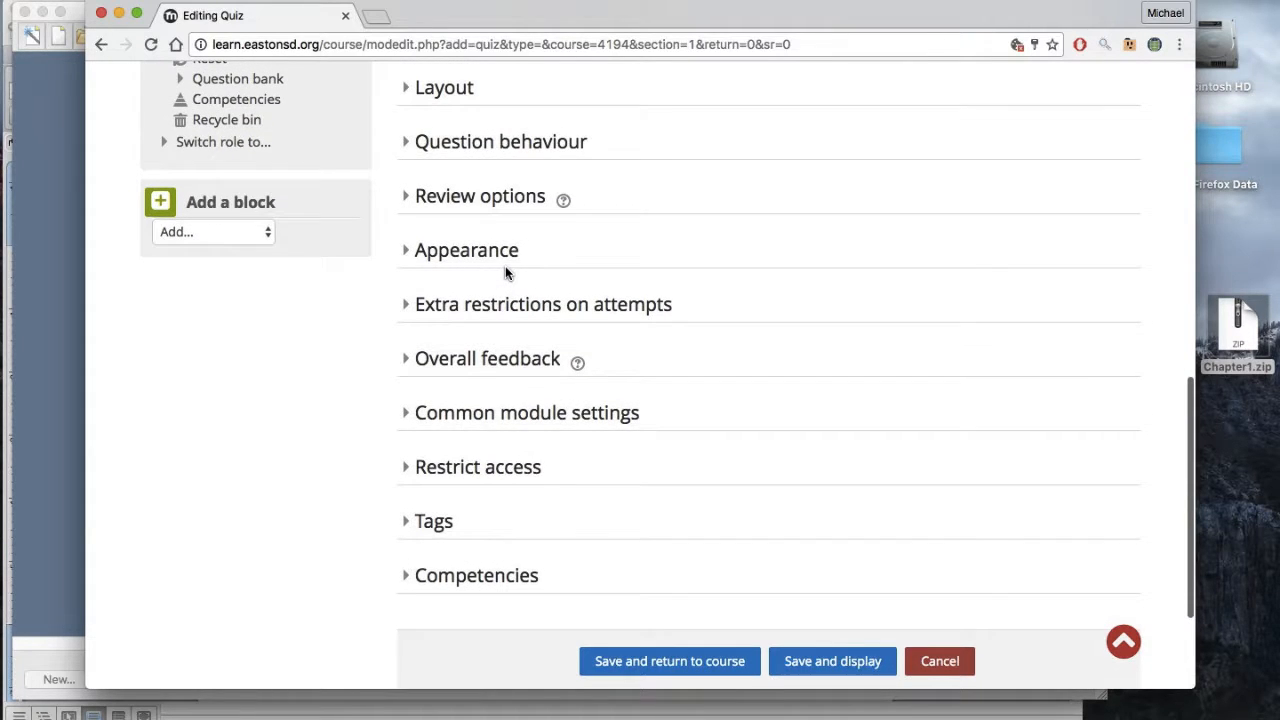
scroll(507, 274, down, 1)
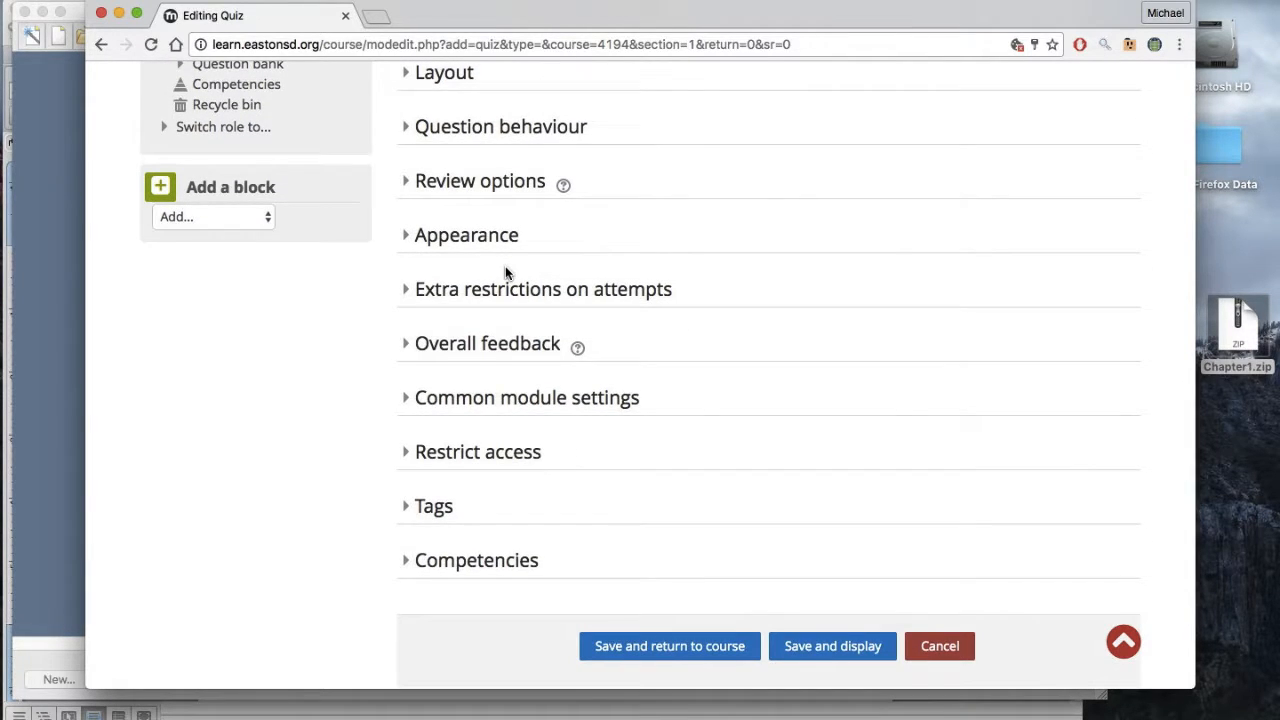
scroll(506, 270, down, 2)
click(422, 502)
click(410, 502)
scroll(557, 513, up, 1)
scroll(555, 514, up, 2)
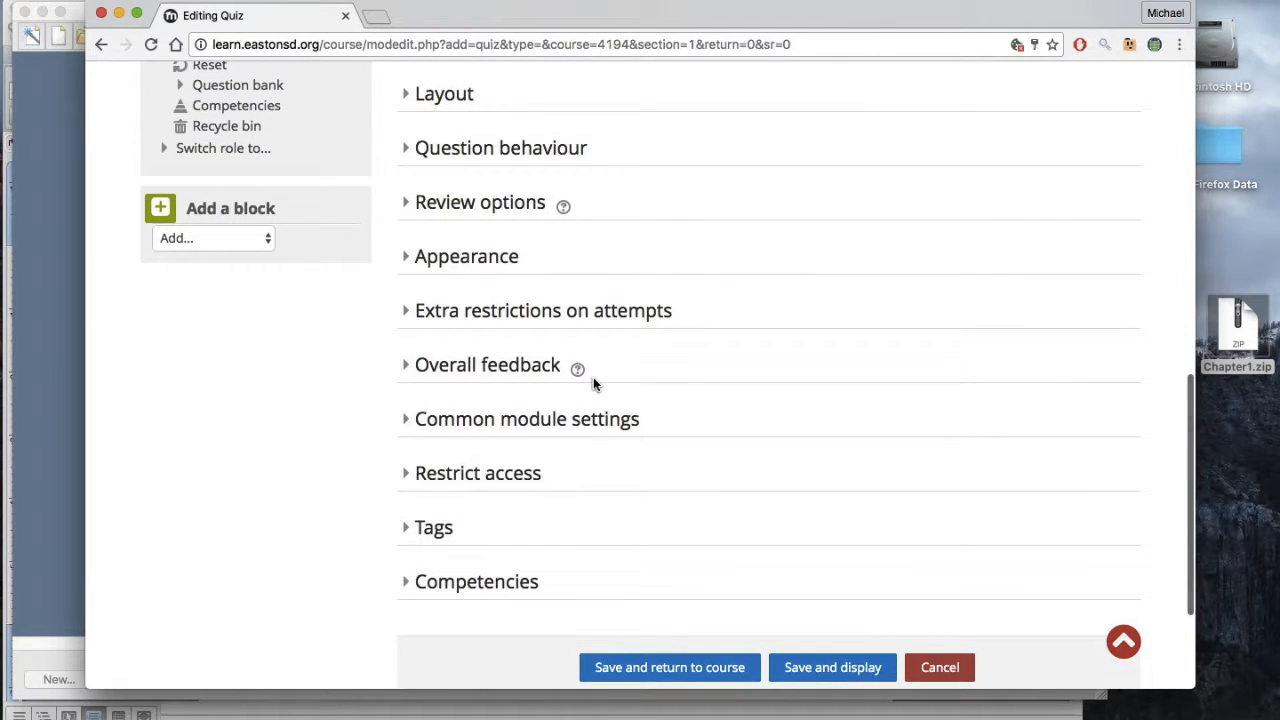
scroll(593, 377, down, 1)
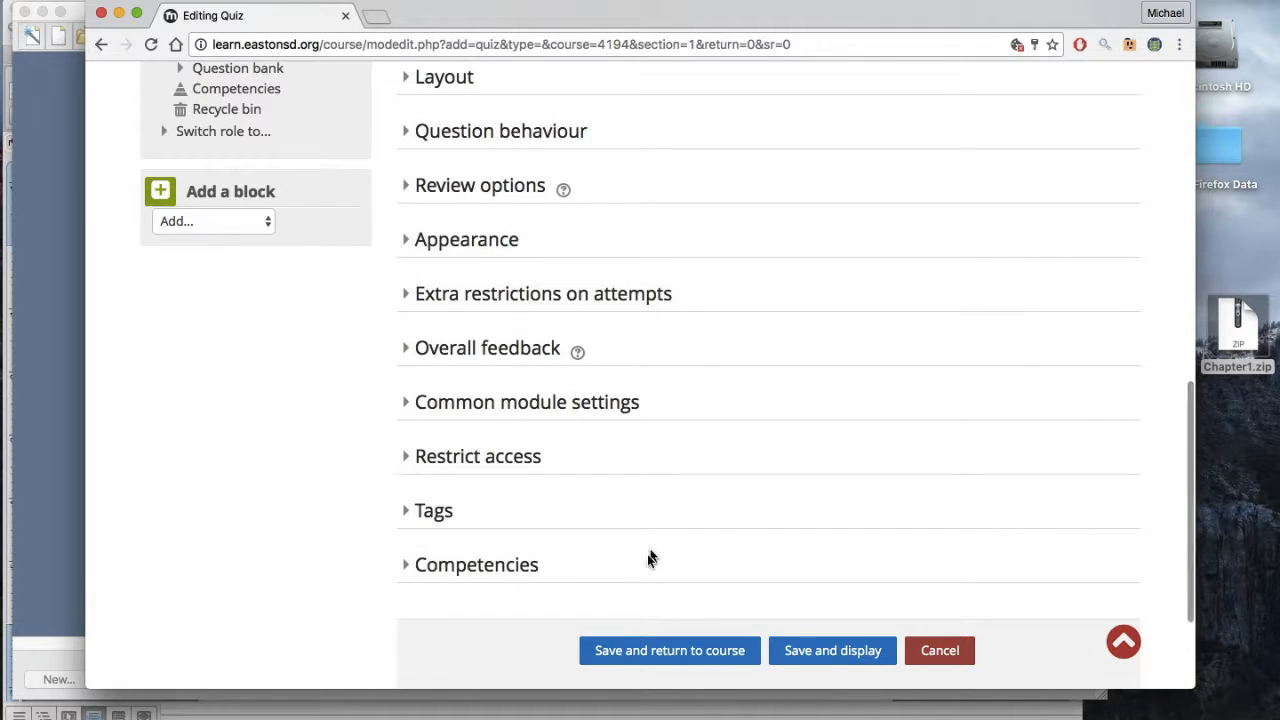
Save and display the new quiz, and open the question import page of its question bank
click(812, 652)
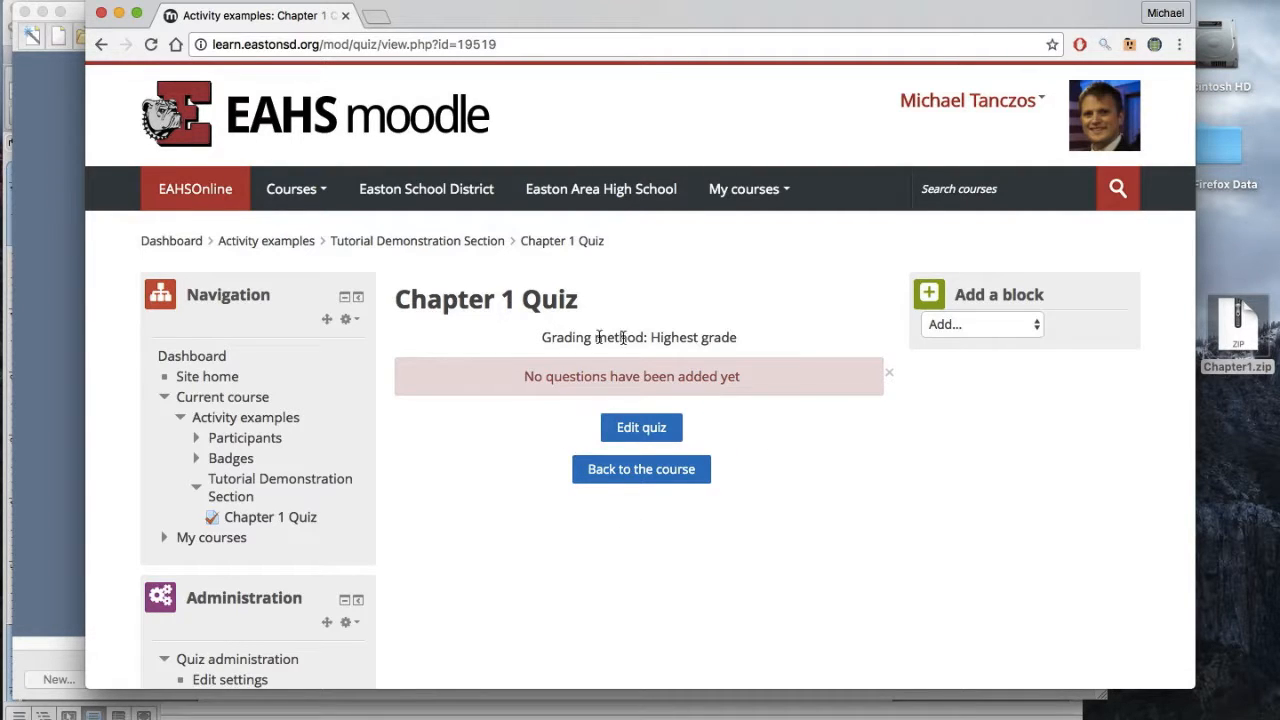
scroll(584, 527, down, 5)
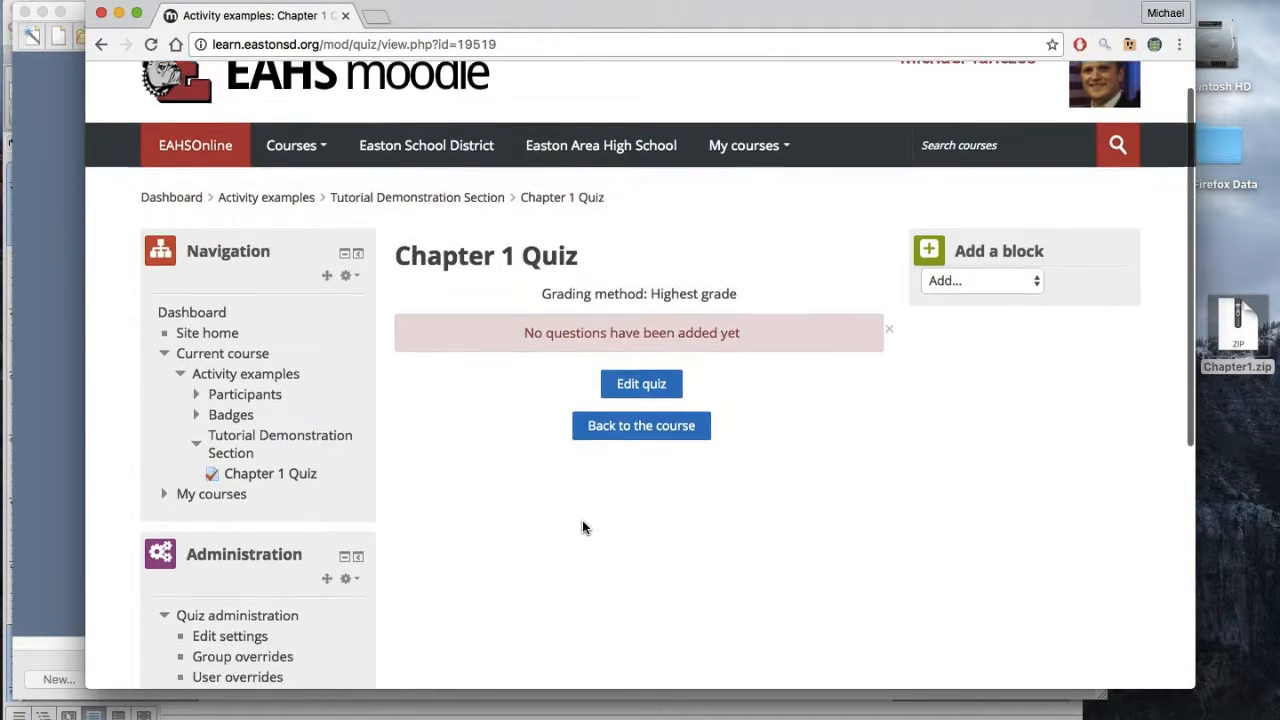
scroll(582, 527, down, 3)
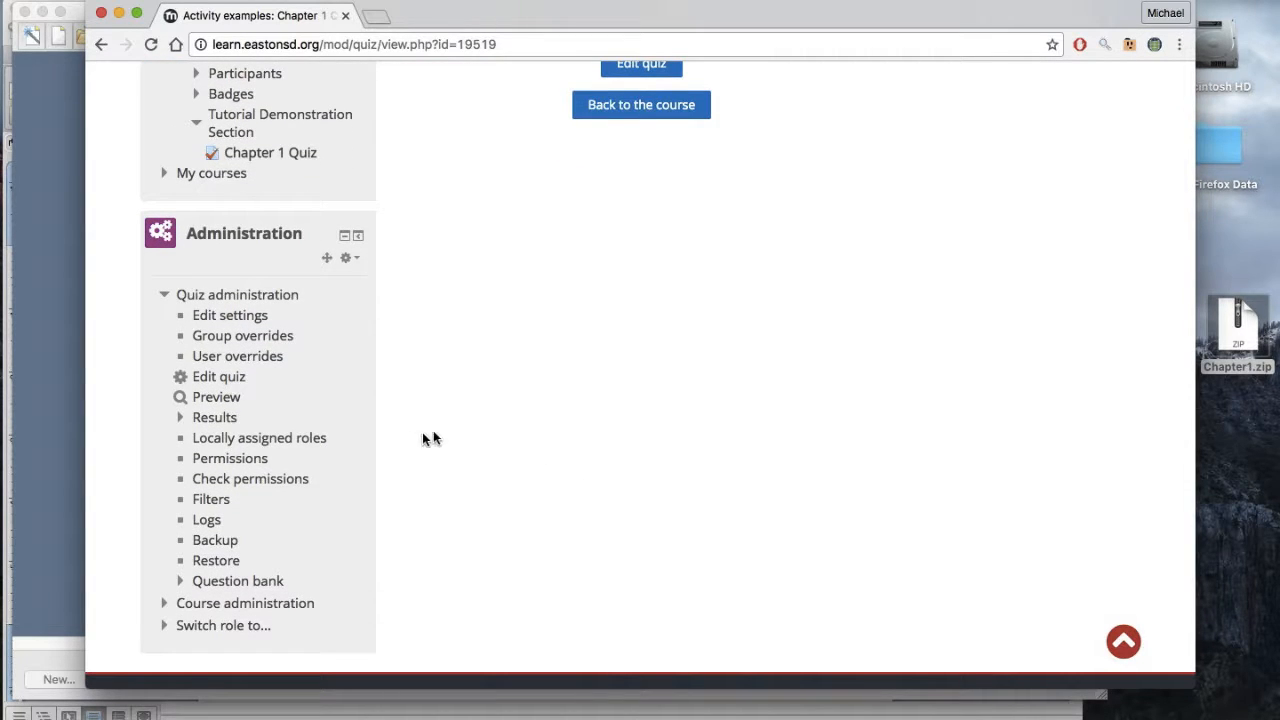
scroll(417, 440, down, 1)
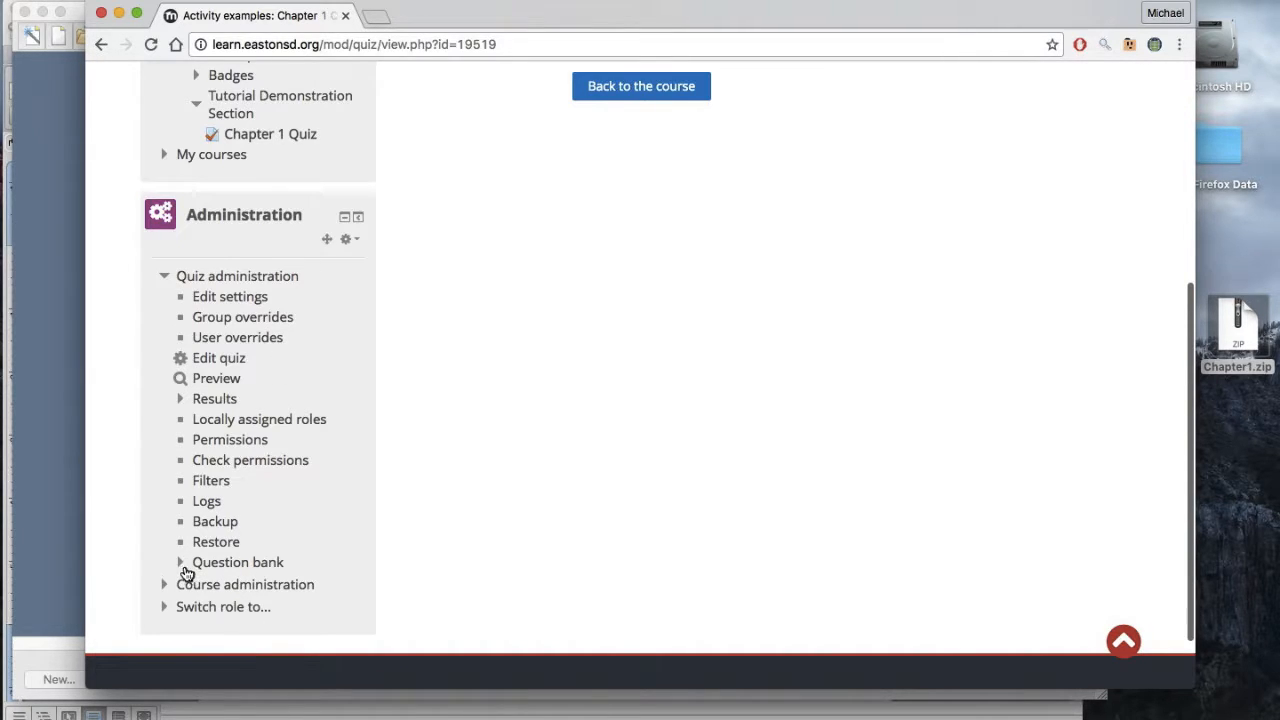
click(183, 566)
scroll(181, 569, down, 2)
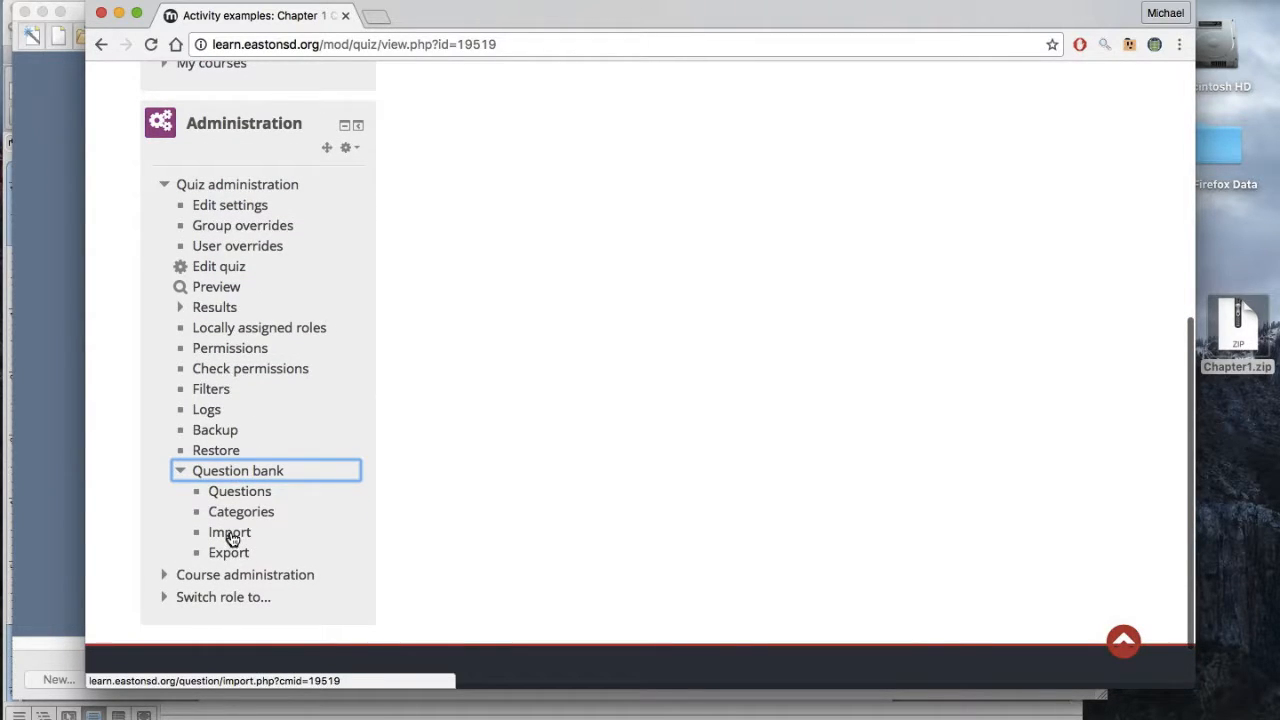
click(230, 534)
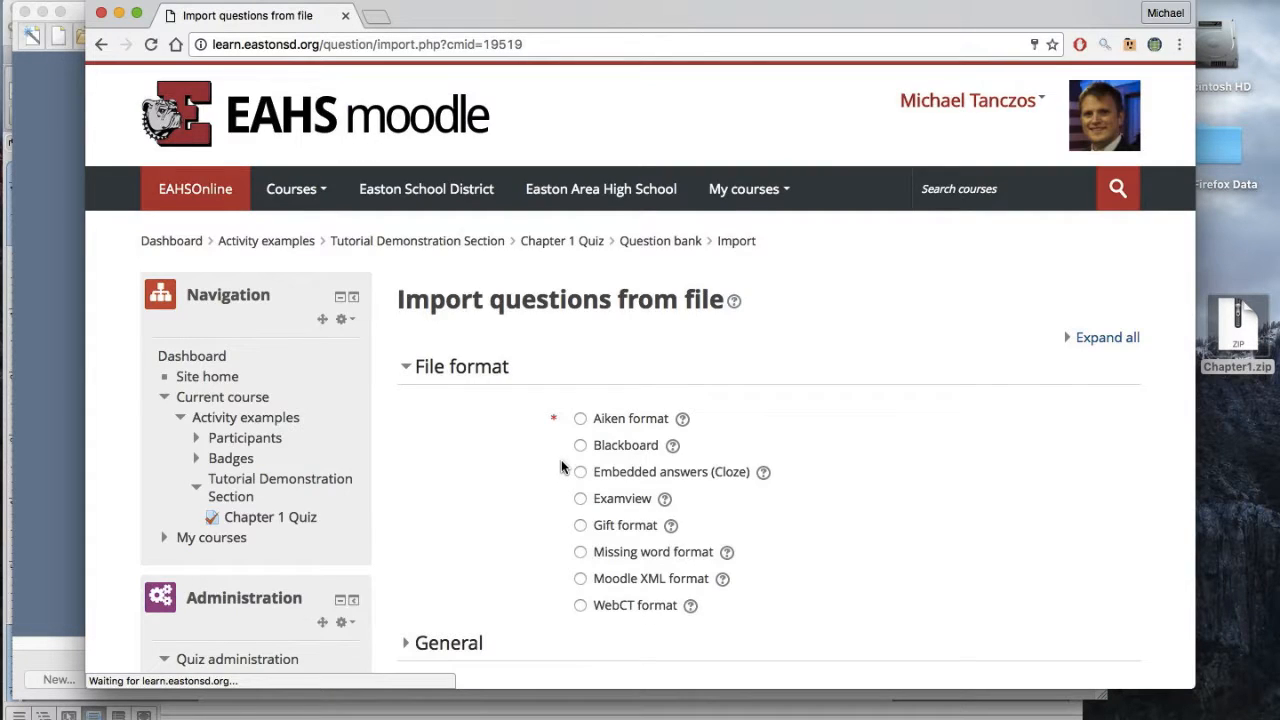
Select Blackboard as the import file format and expand the General import settings
scroll(561, 462, down, 3)
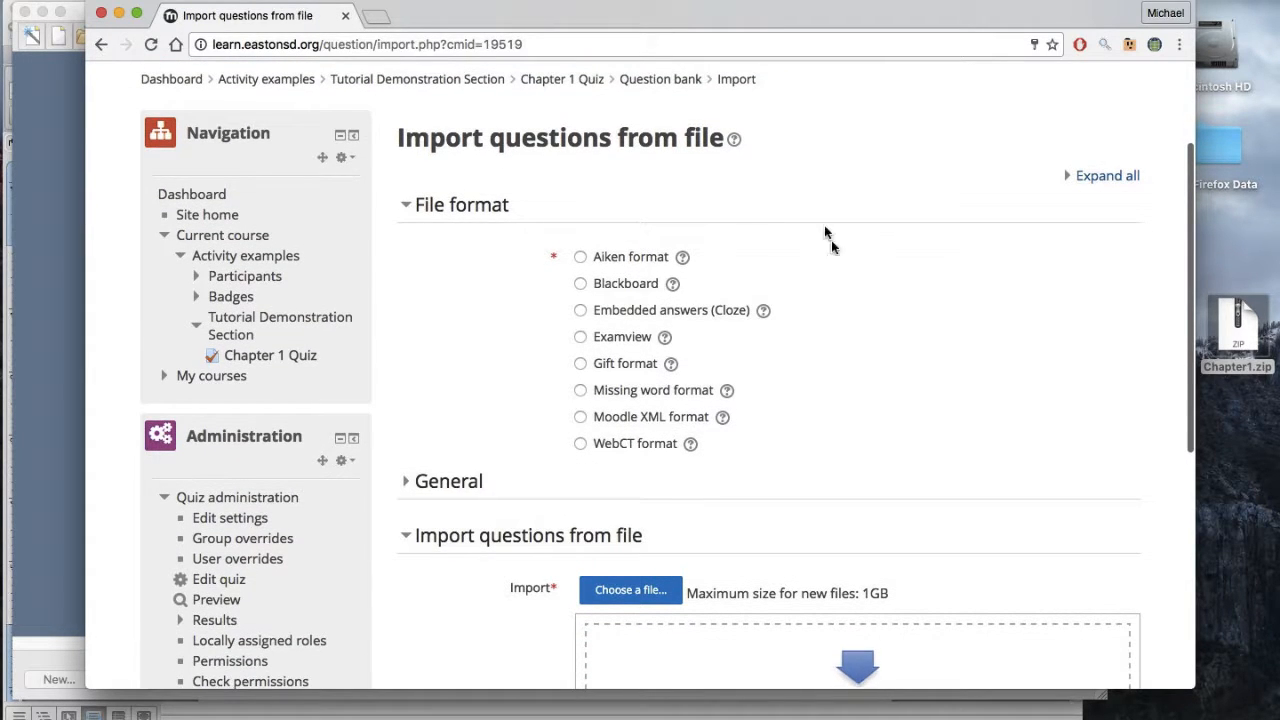
click(581, 284)
scroll(583, 291, down, 1)
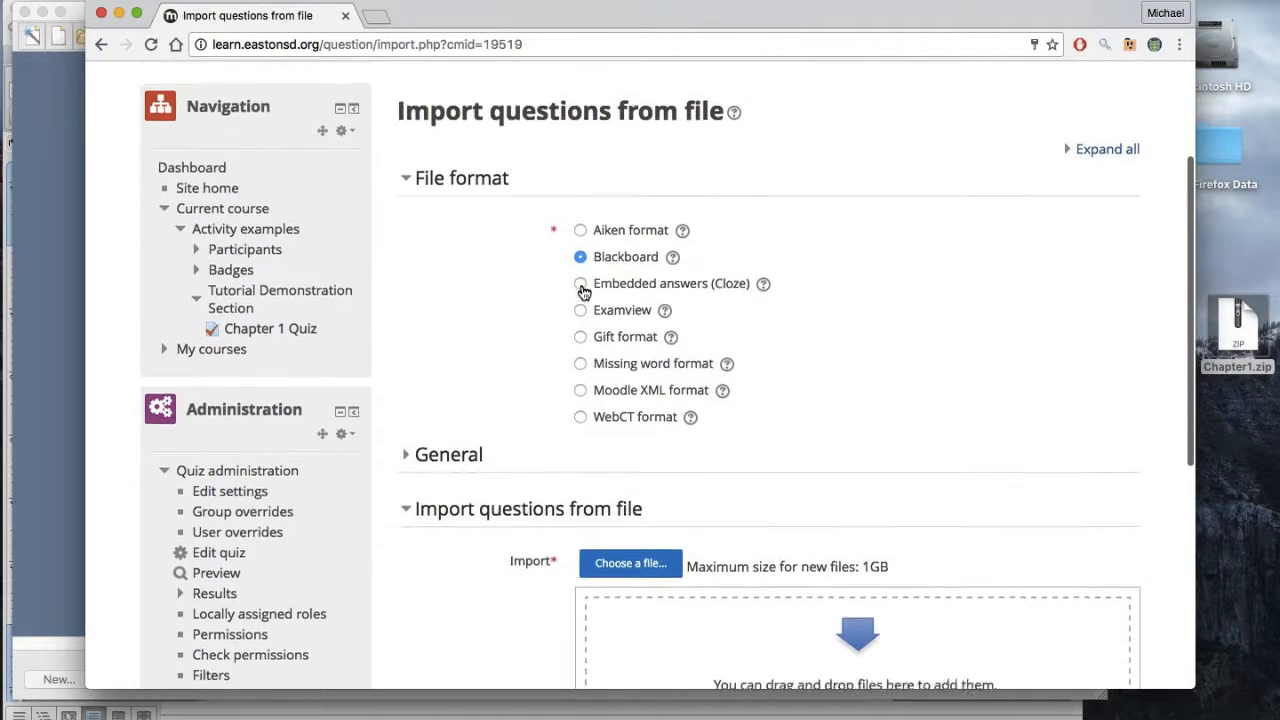
scroll(583, 291, down, 5)
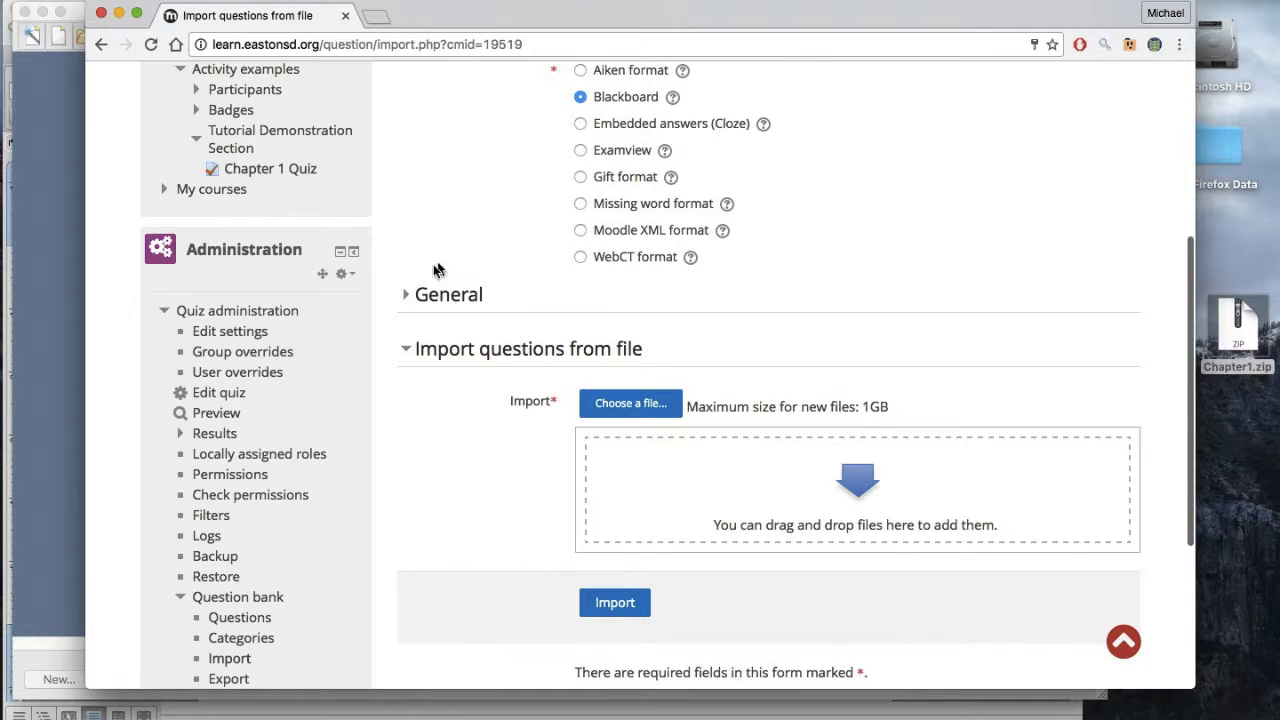
click(410, 296)
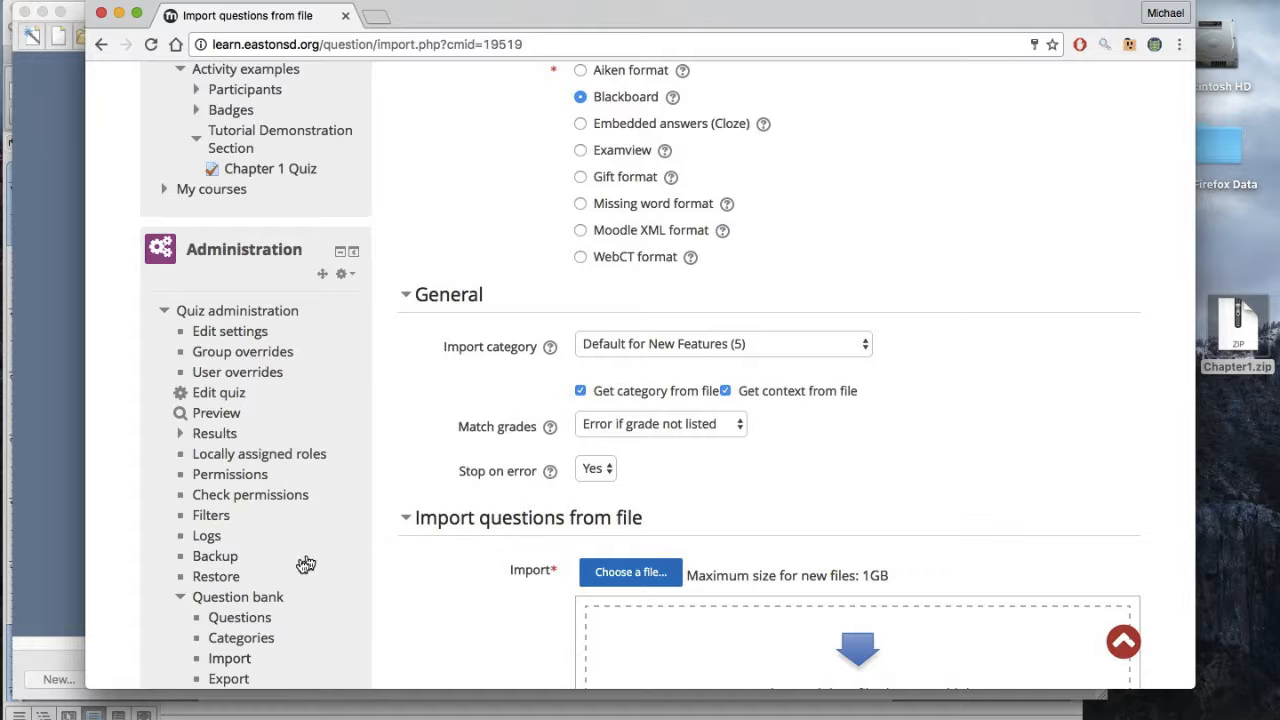
Collapse the General import settings, keeping the file format and import file sections open
scroll(290, 583, down, 1)
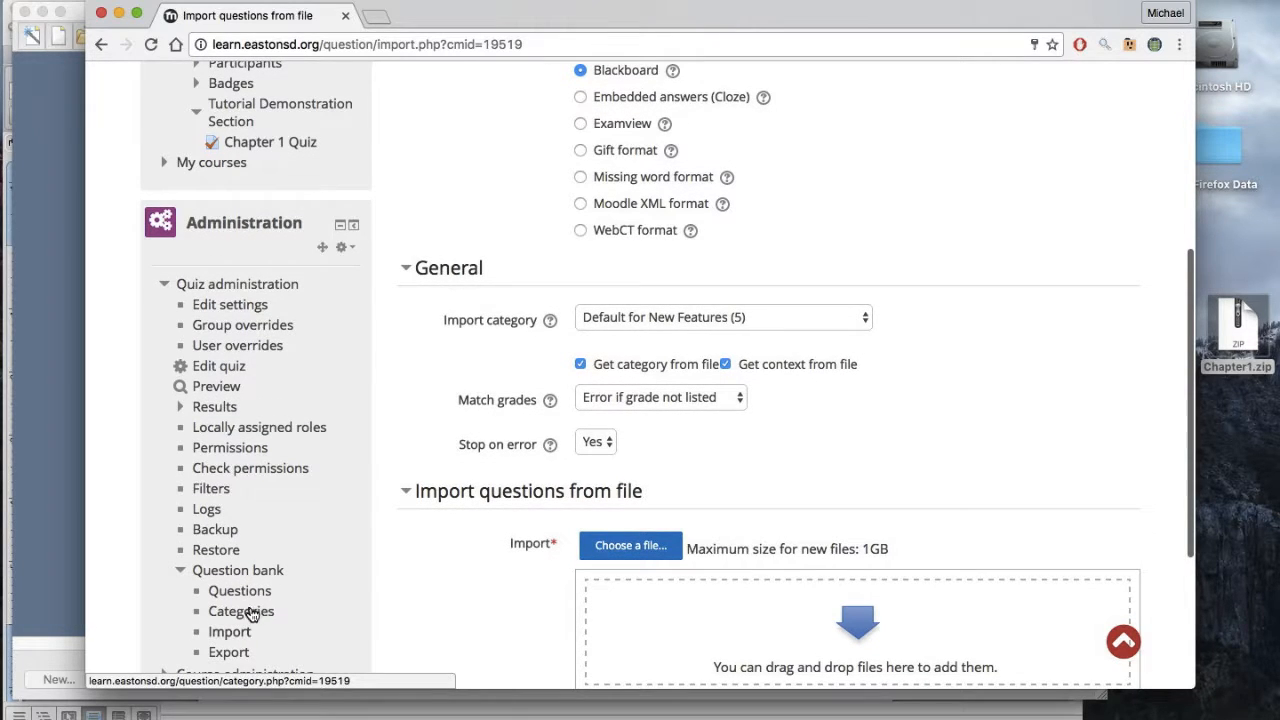
scroll(494, 514, up, 2)
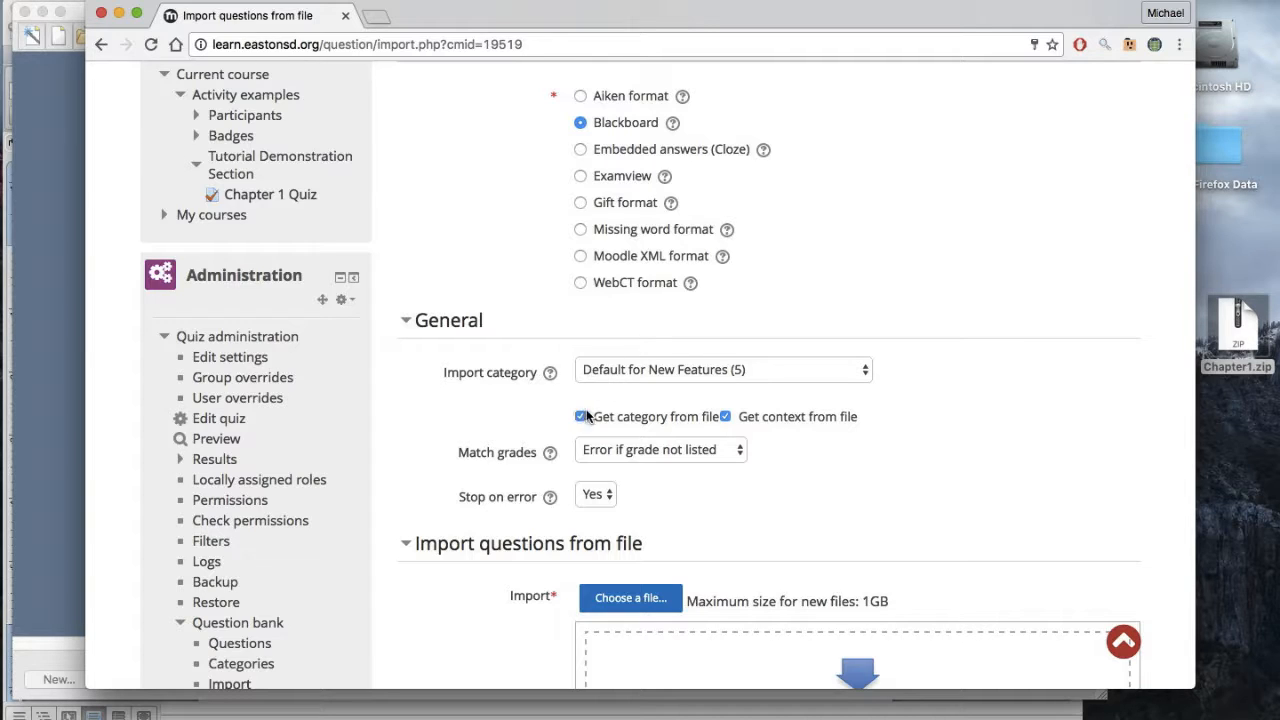
click(406, 321)
scroll(532, 390, down, 1)
scroll(530, 388, up, 4)
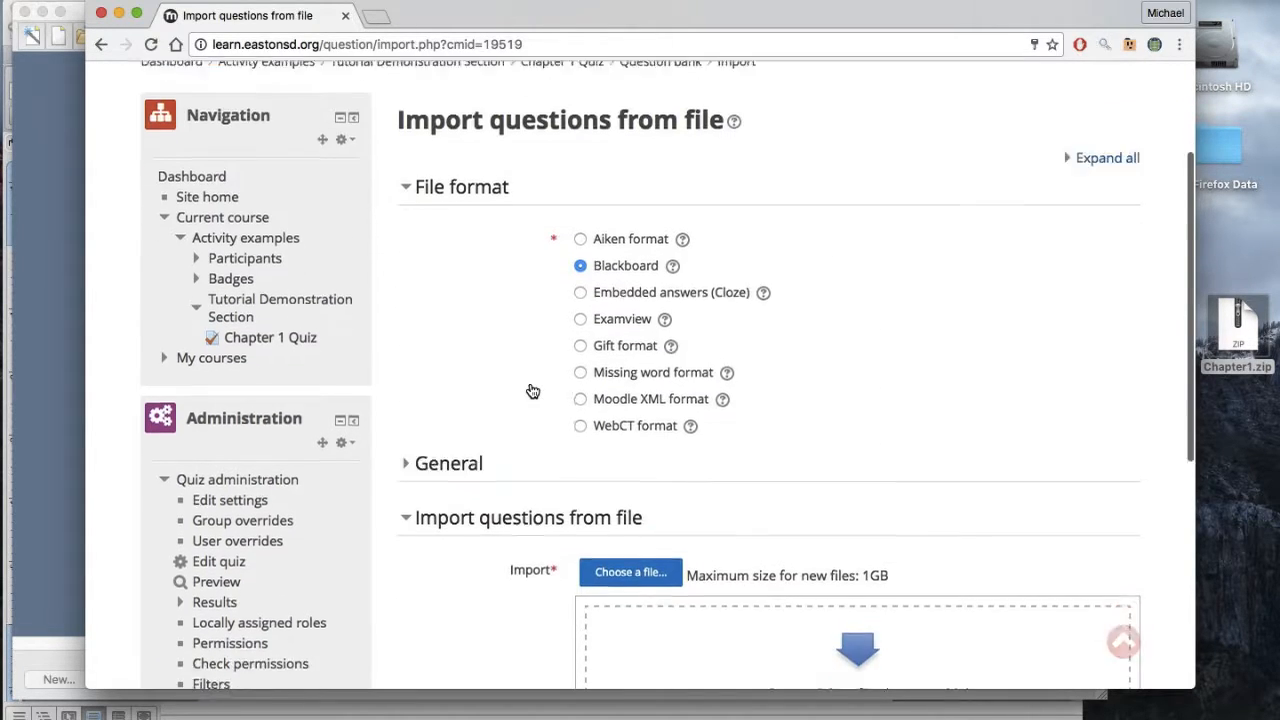
scroll(530, 388, down, 4)
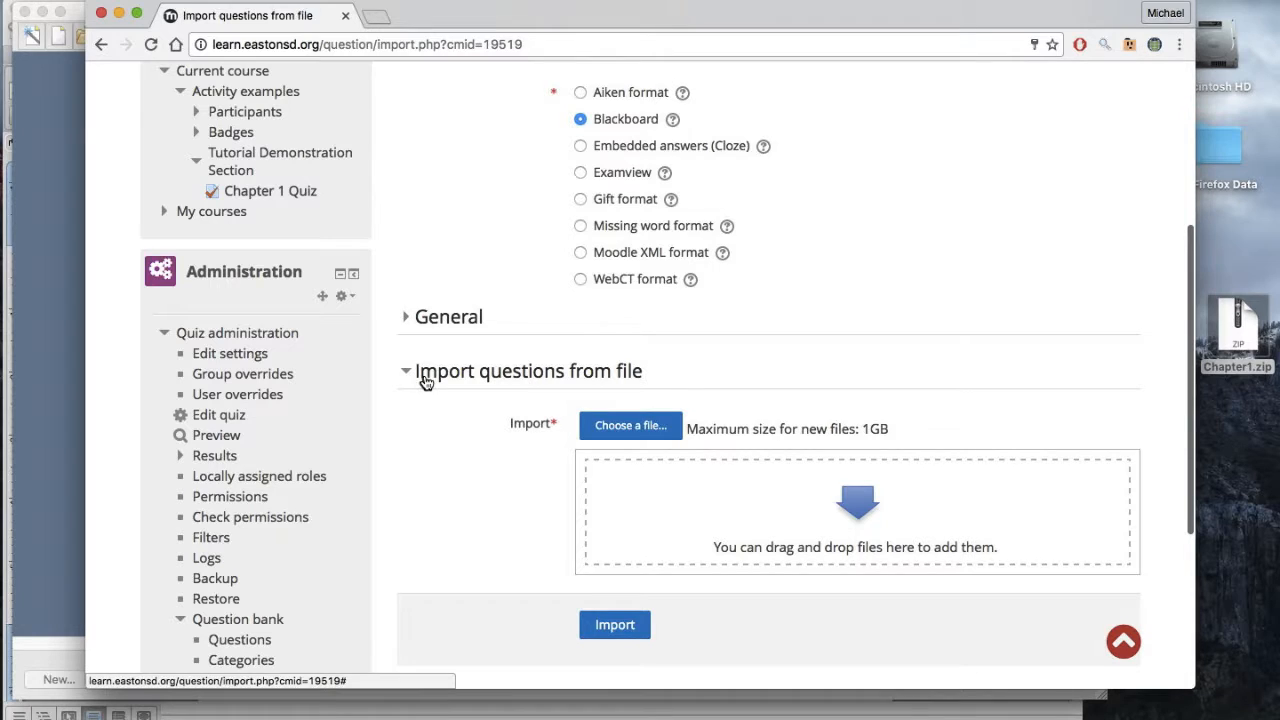
Upload Chapter1.zip from the Desktop as the import file and run the question import
click(631, 429)
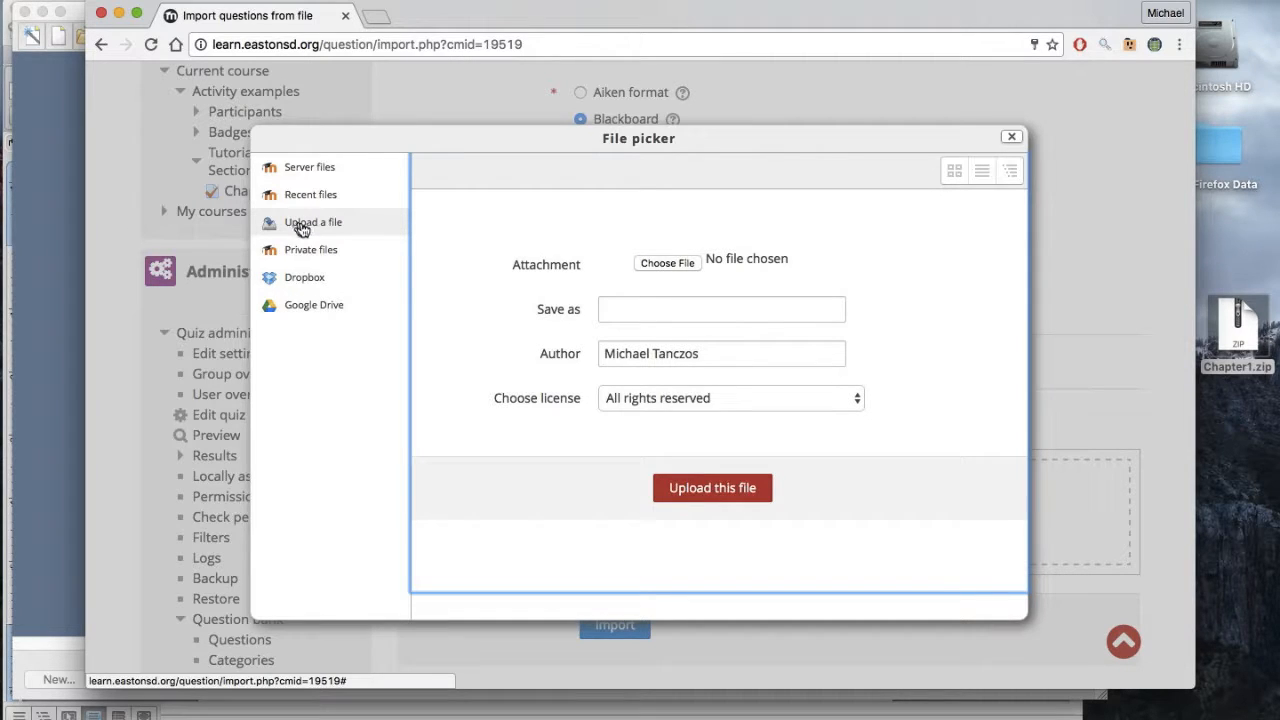
click(668, 264)
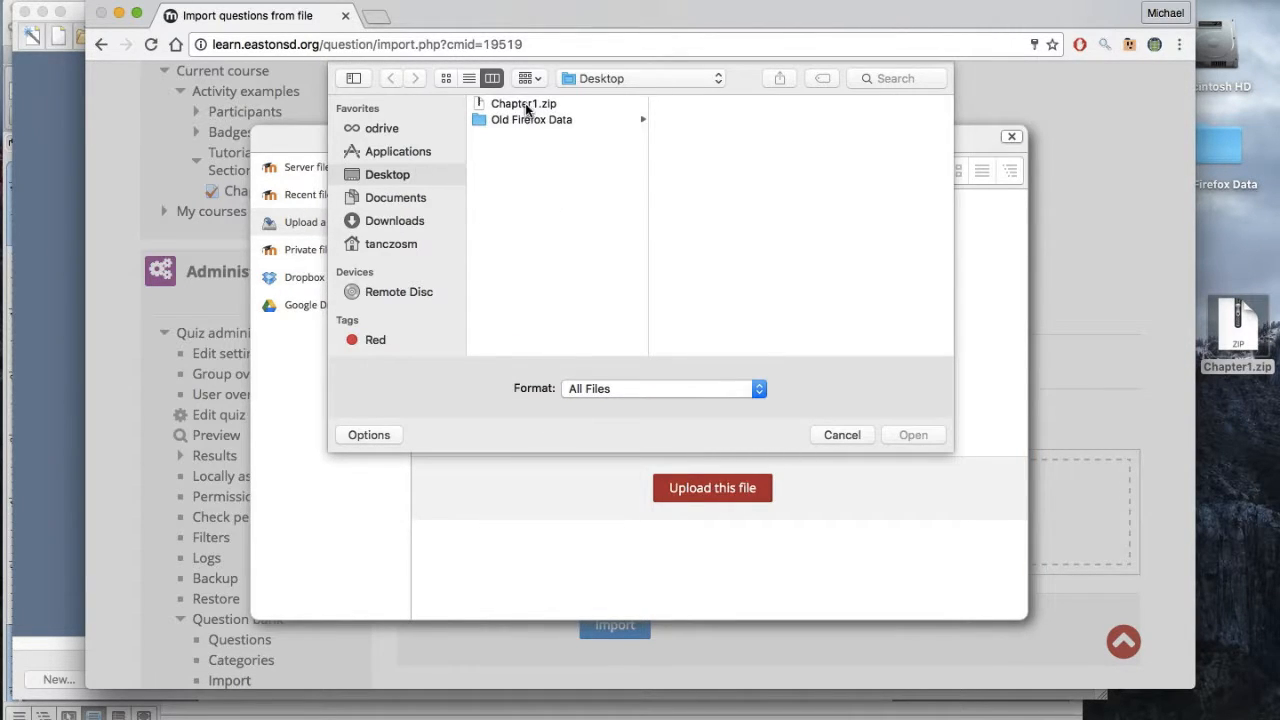
double_click(524, 104)
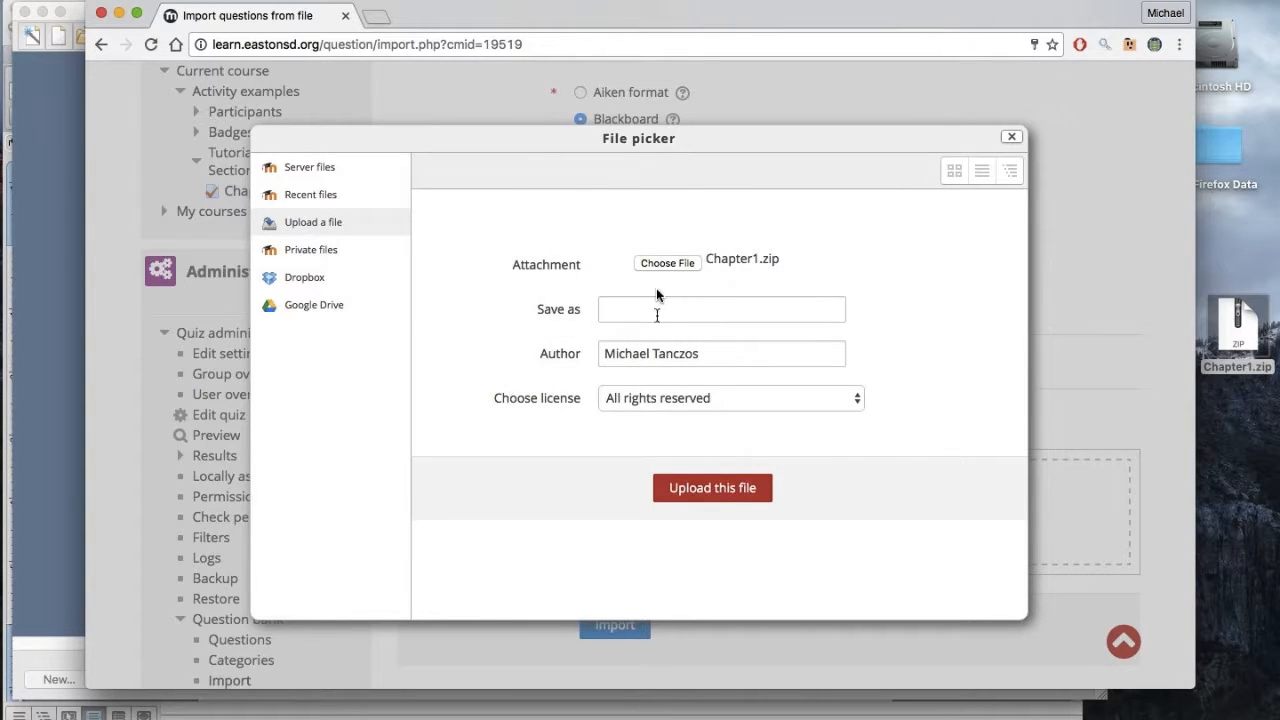
click(695, 494)
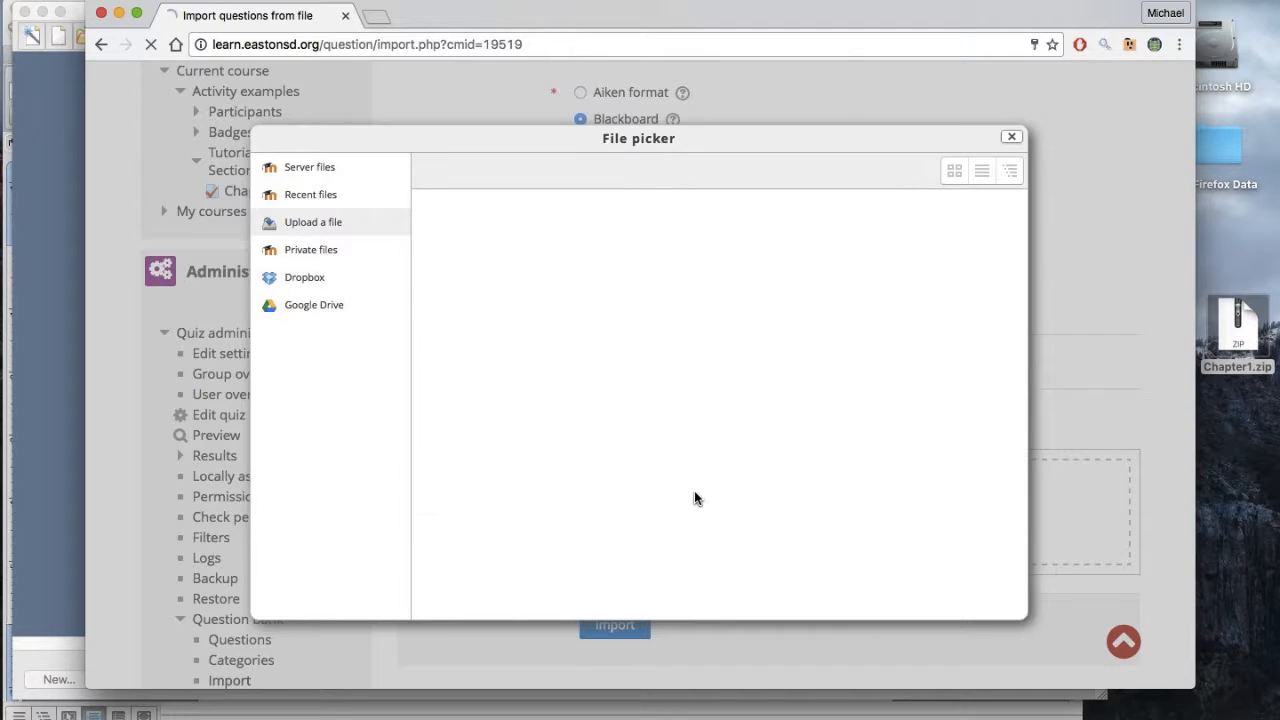
scroll(696, 497, down, 3)
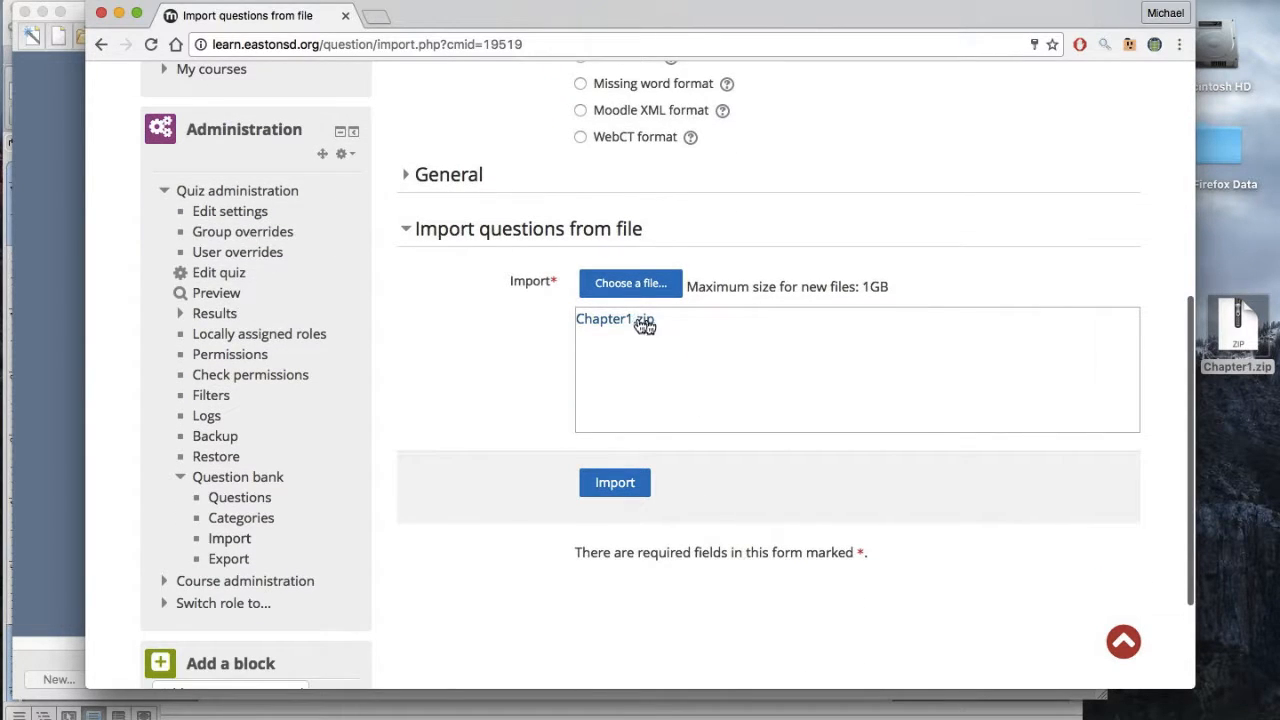
click(616, 486)
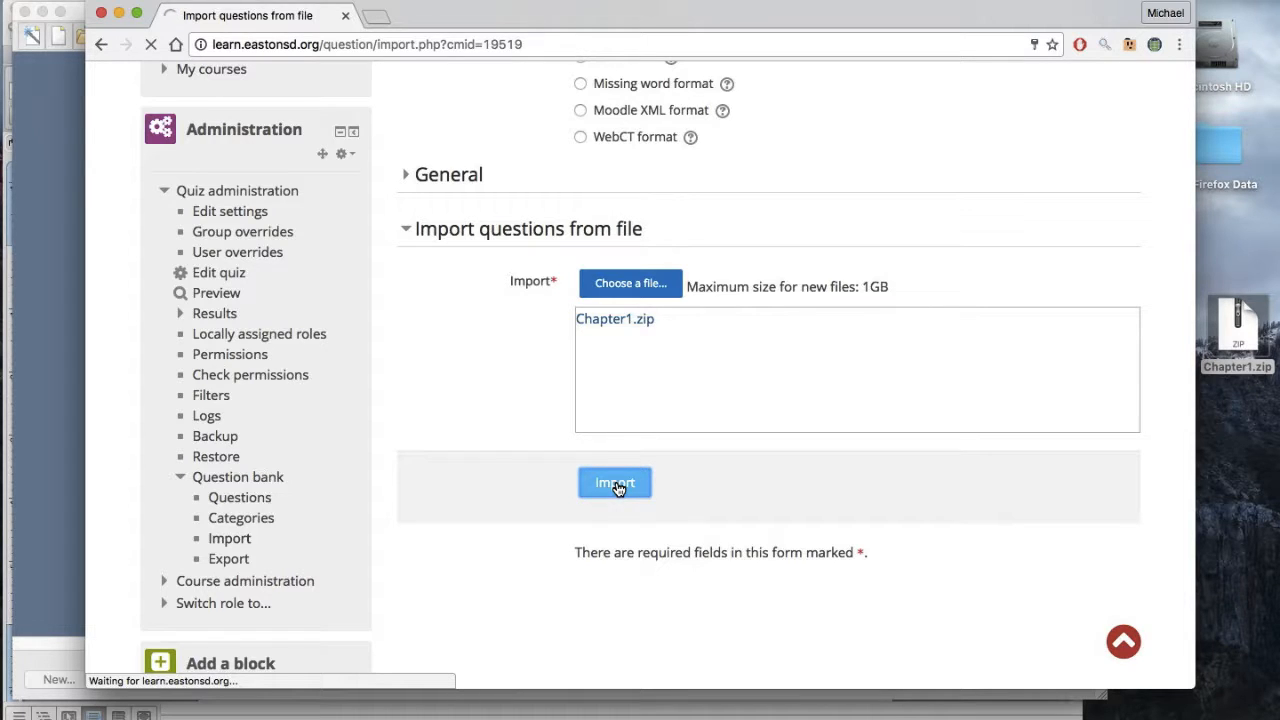
Review the list of imported questions through to its end and continue to the question bank
scroll(619, 489, down, 2)
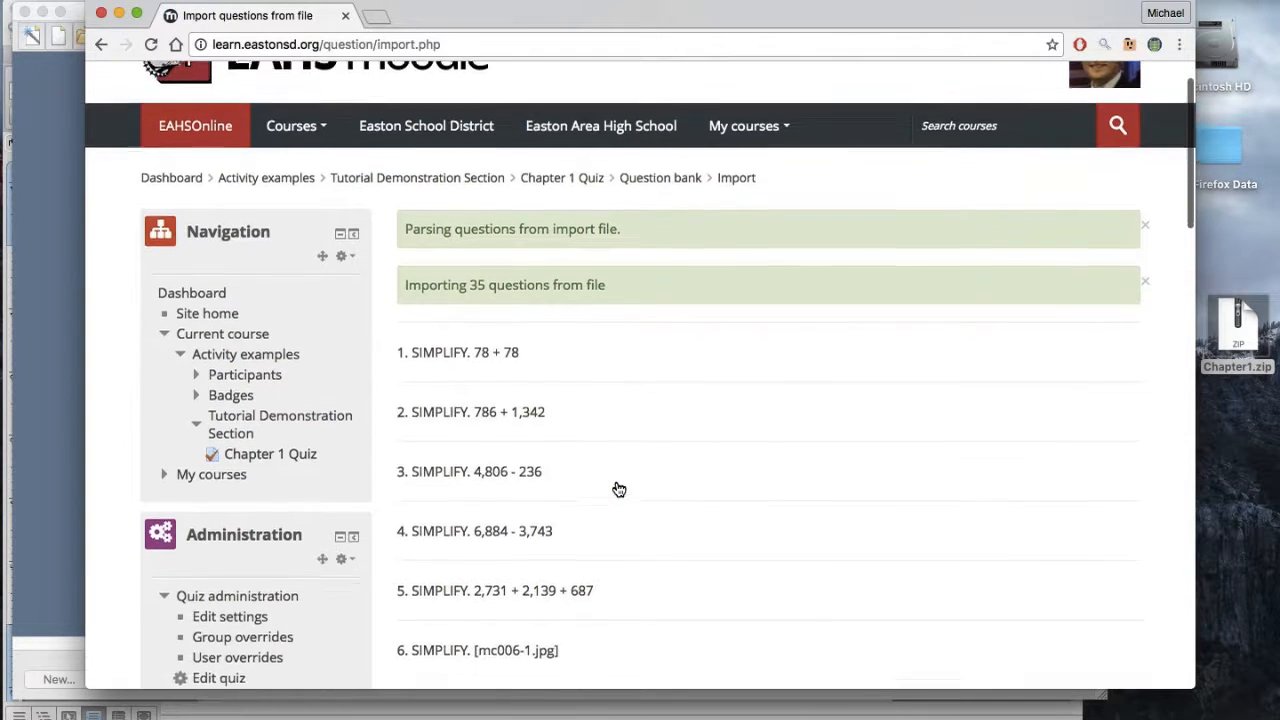
scroll(616, 482, down, 1)
scroll(493, 279, down, 8)
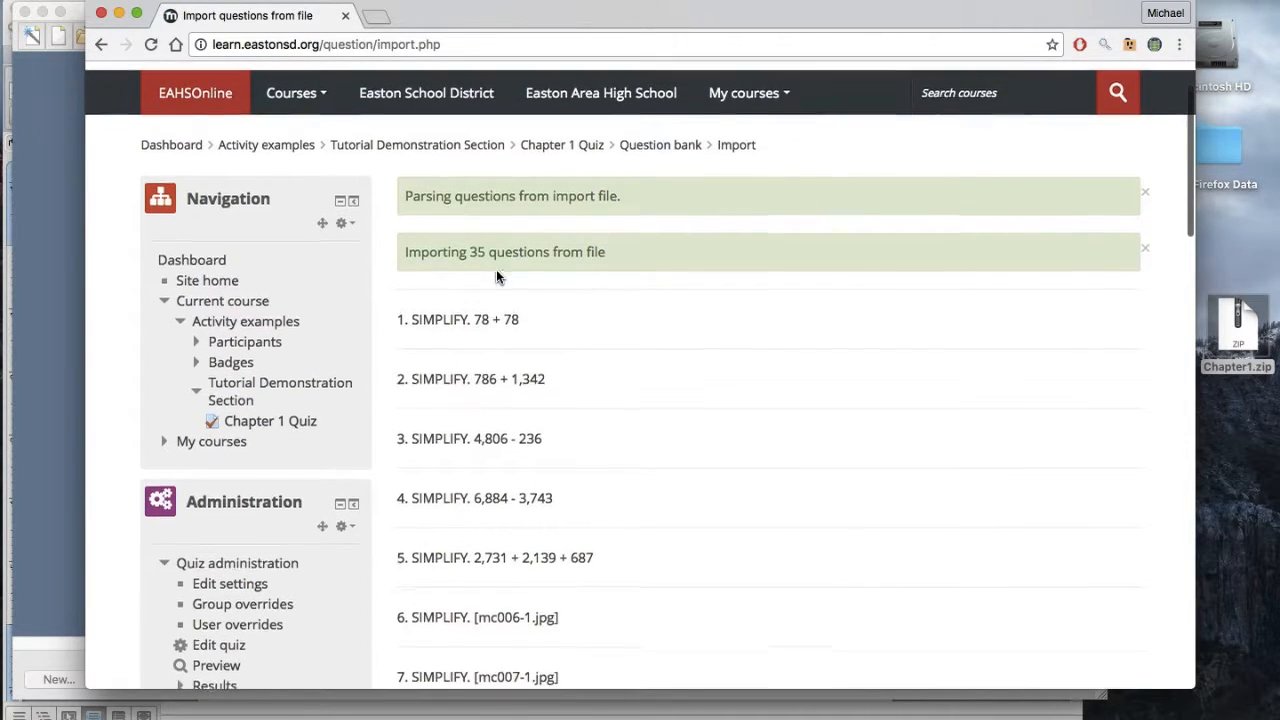
scroll(496, 269, down, 10)
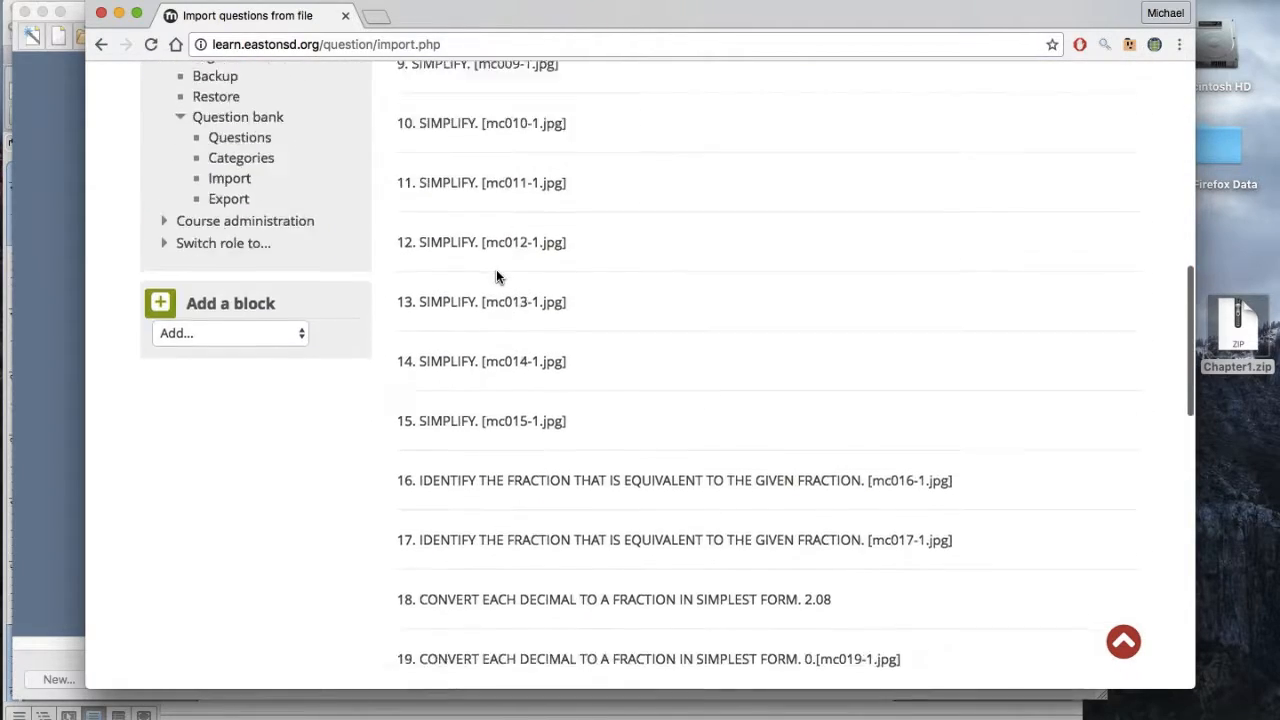
right_click(496, 262)
click(504, 215)
scroll(504, 217, down, 13)
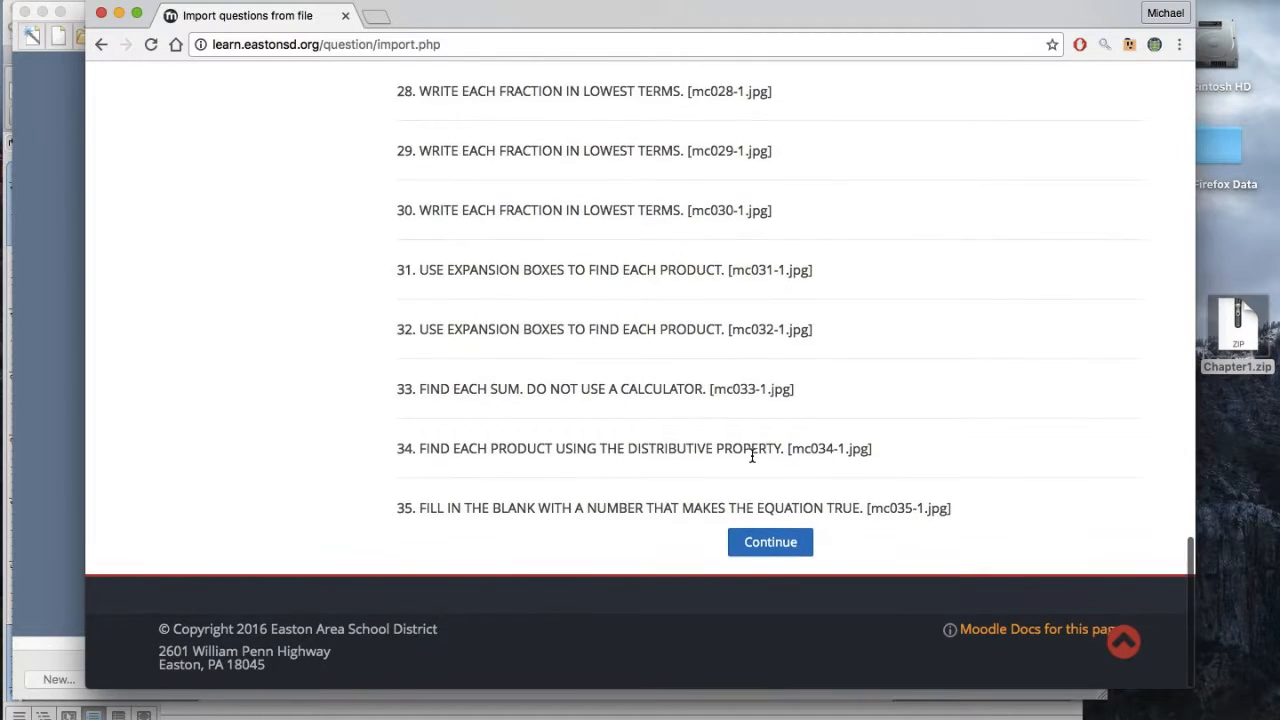
click(762, 551)
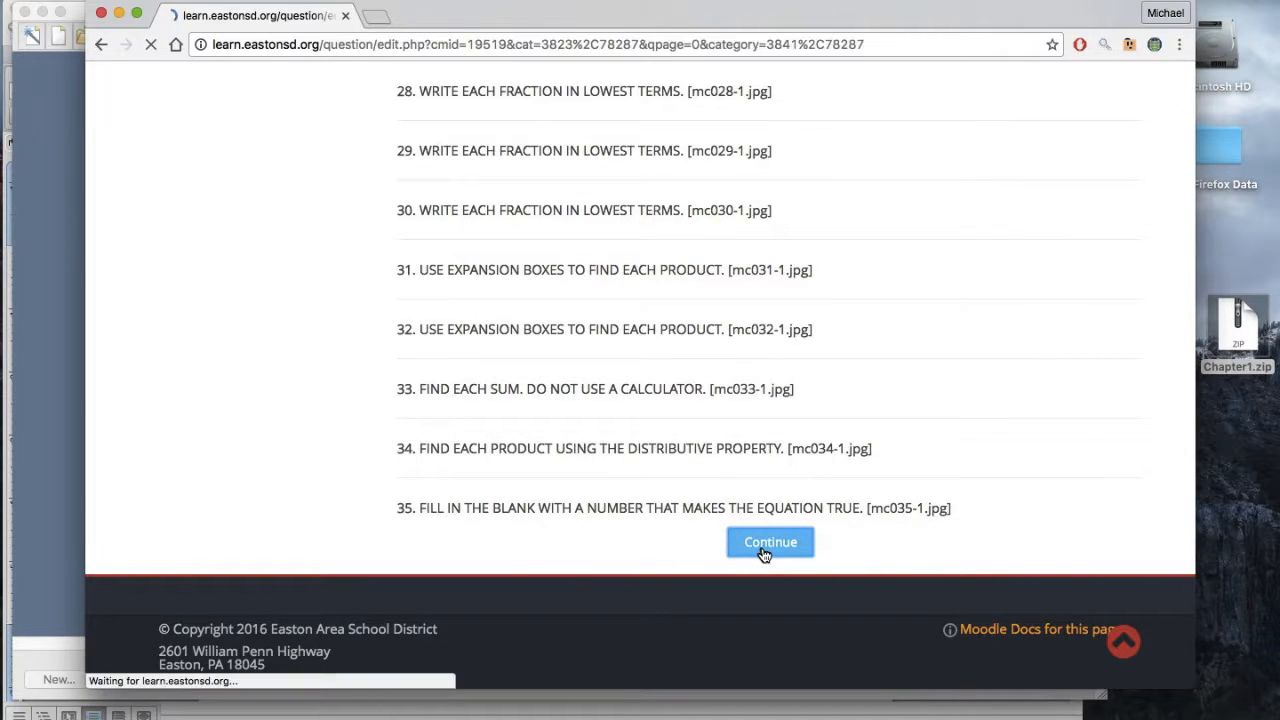
Look over the questions listed in the question bank's Chapter 1 category
scroll(762, 553, down, 4)
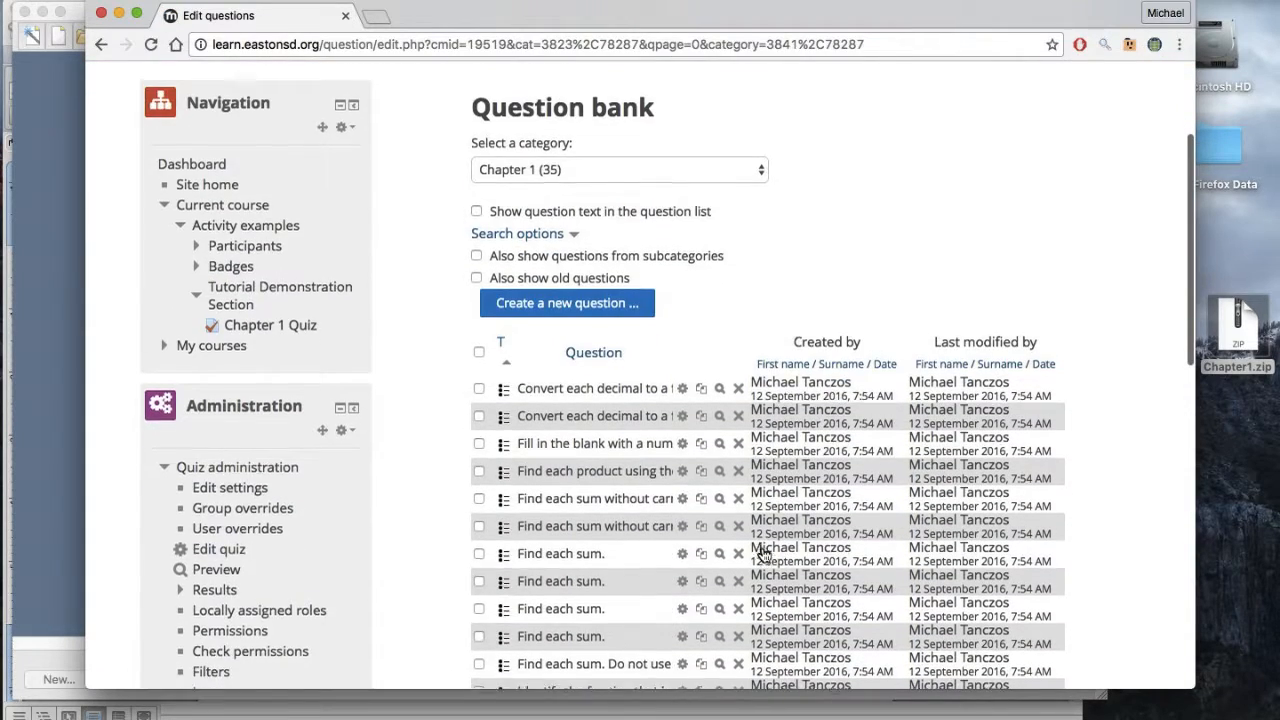
scroll(735, 319, up, 3)
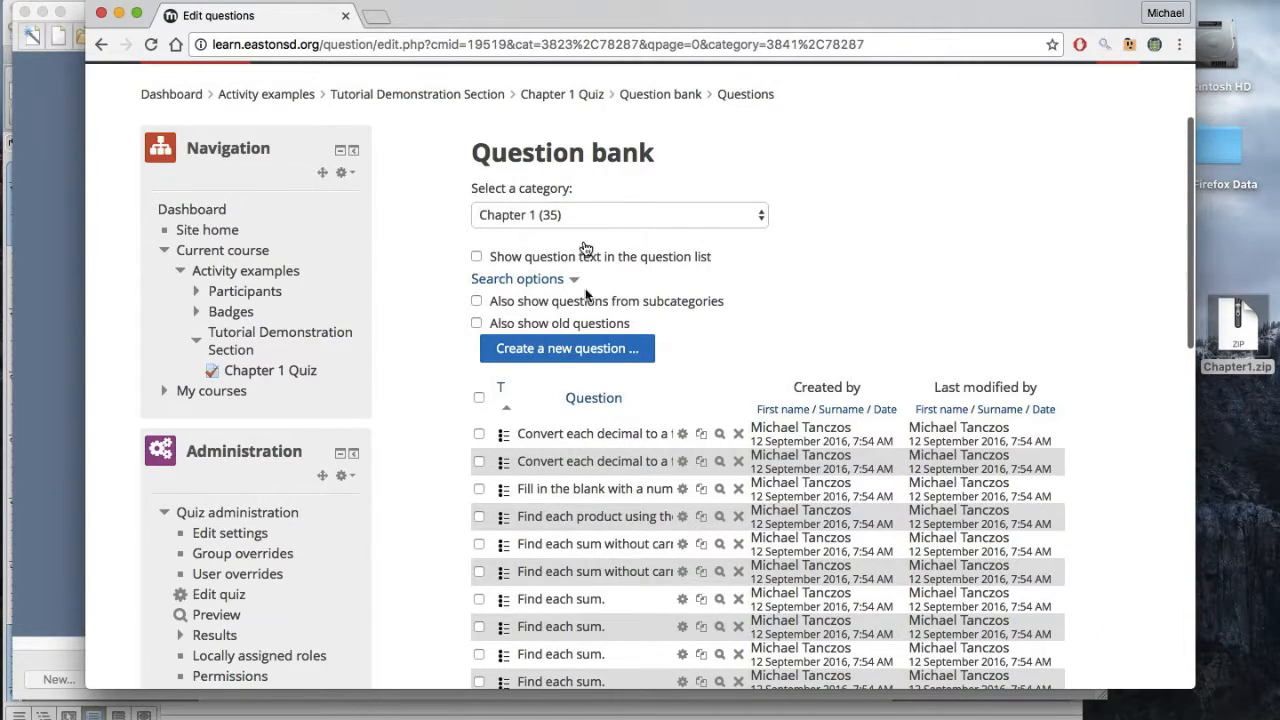
scroll(606, 469, down, 8)
scroll(608, 466, up, 4)
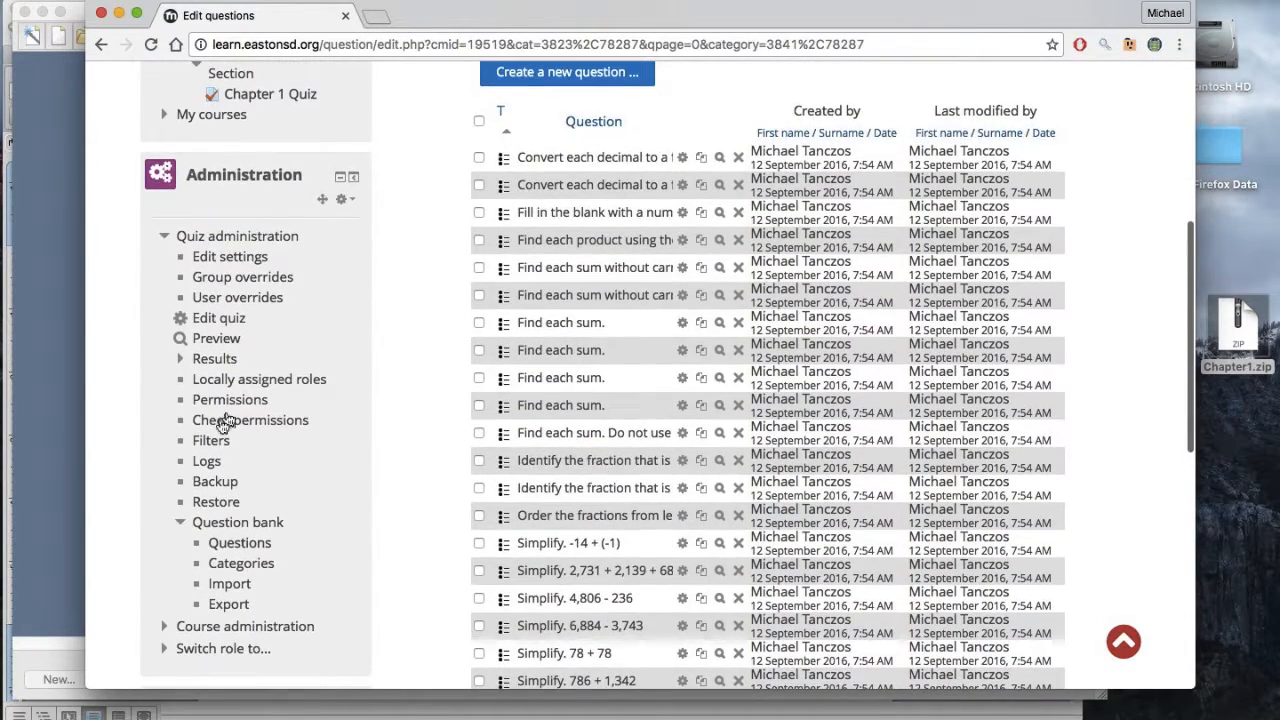
Return to the Activity examples course and open the settings of Chapter 1 Quiz
scroll(255, 390, up, 5)
click(285, 188)
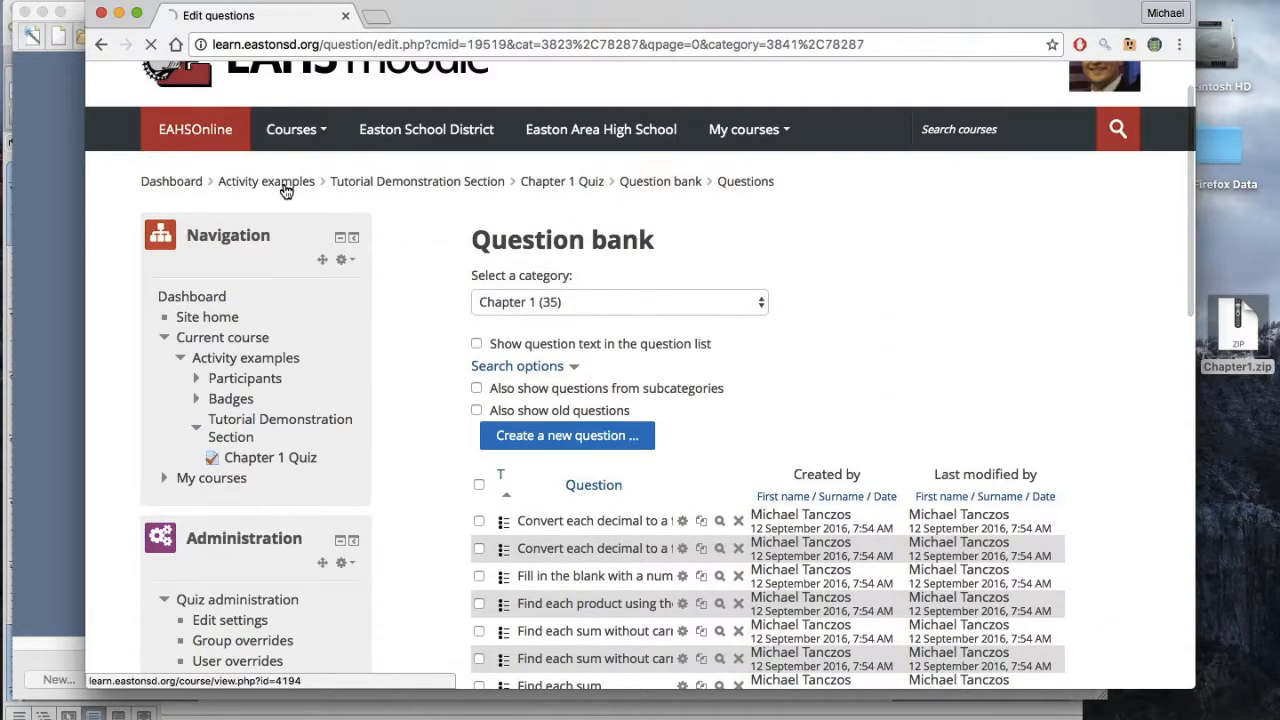
scroll(576, 475, down, 2)
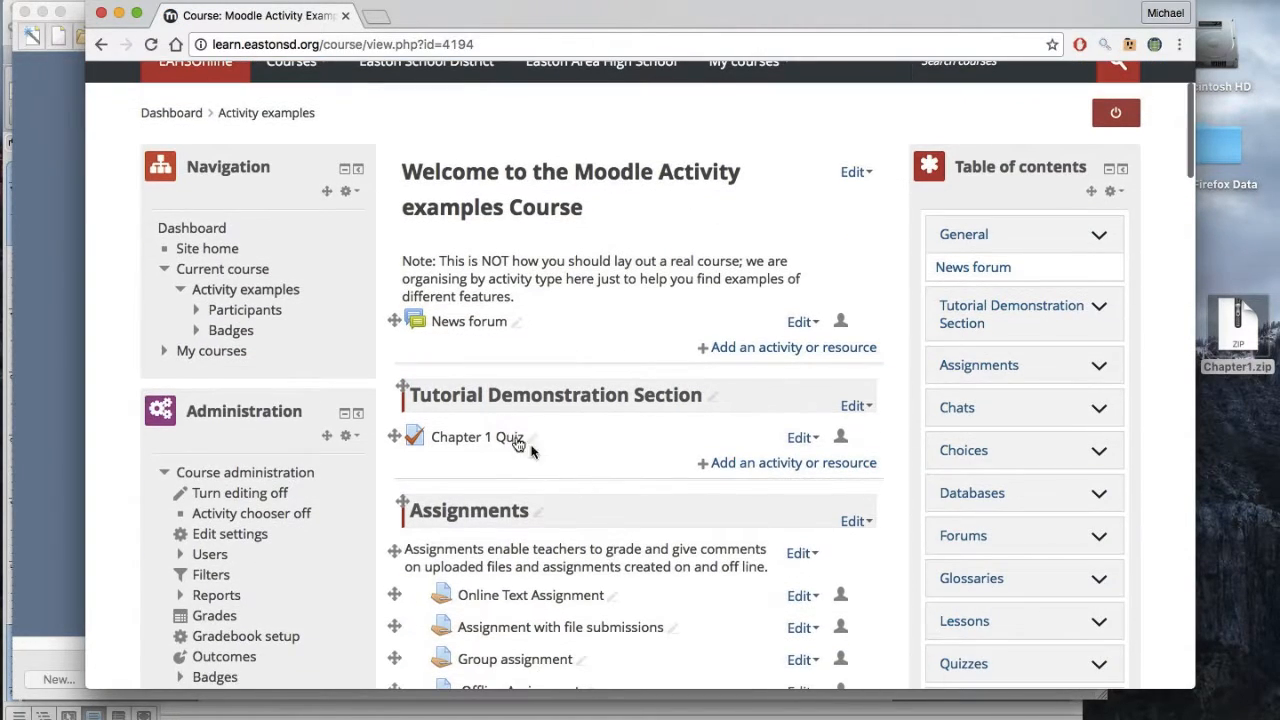
click(802, 439)
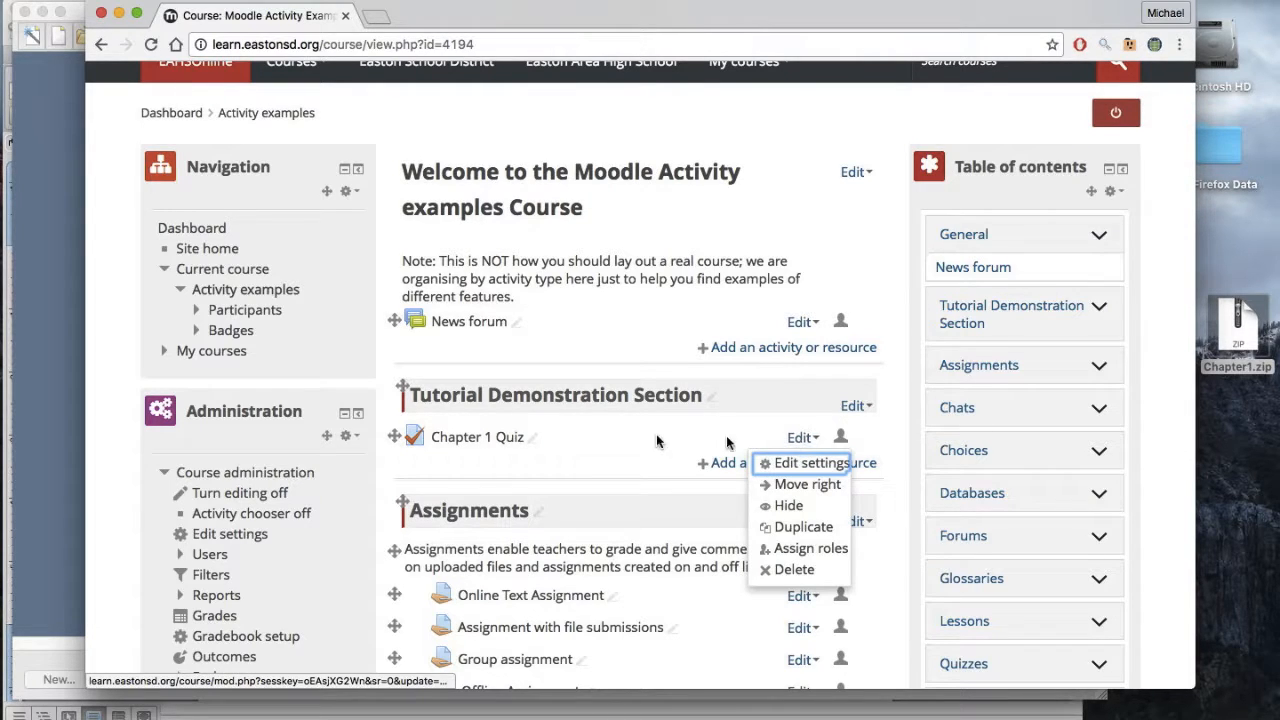
click(788, 464)
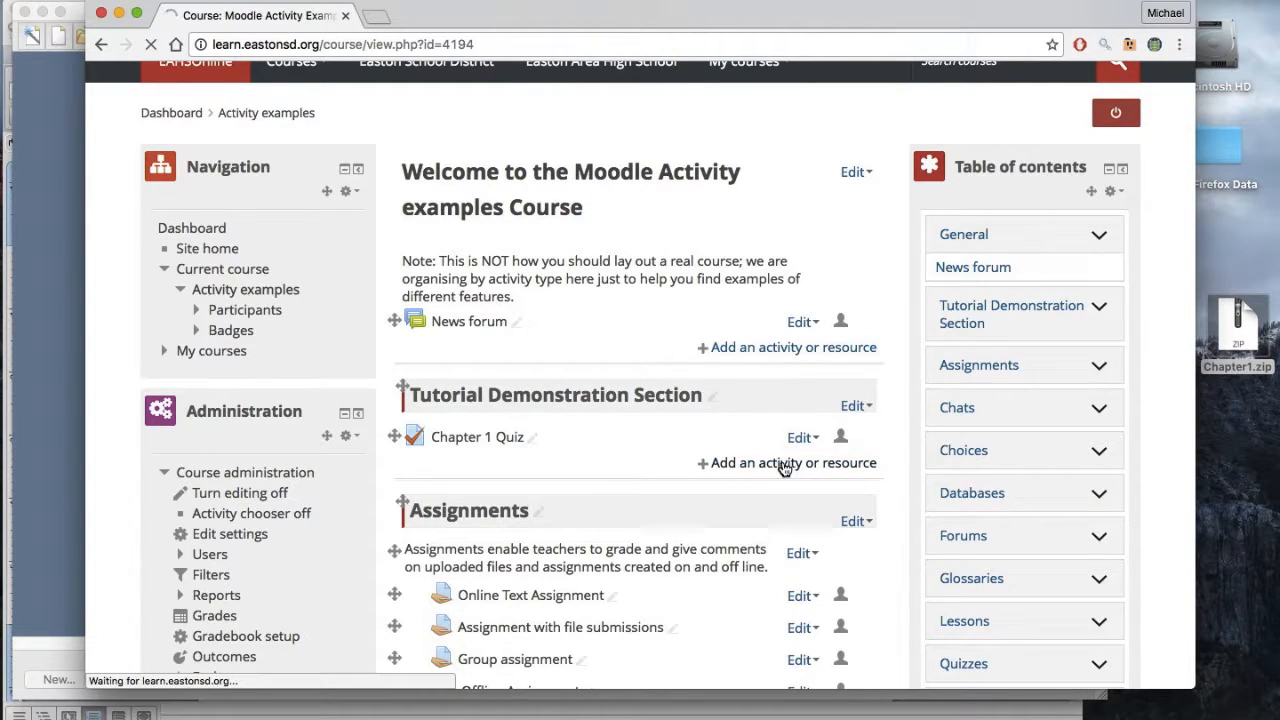
Open the Edit quiz page for Chapter 1 Quiz from the quiz administration options
scroll(785, 469, down, 5)
scroll(783, 467, down, 3)
scroll(780, 466, up, 1)
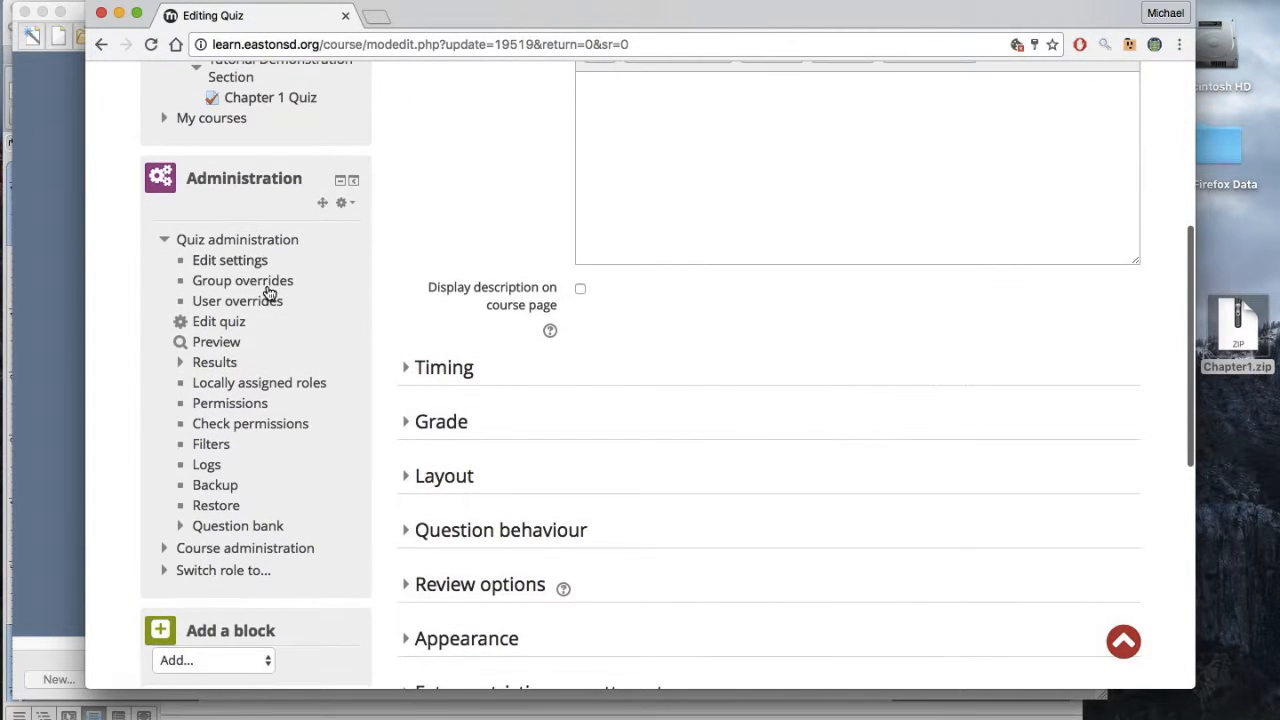
scroll(216, 422, down, 1)
scroll(218, 422, up, 1)
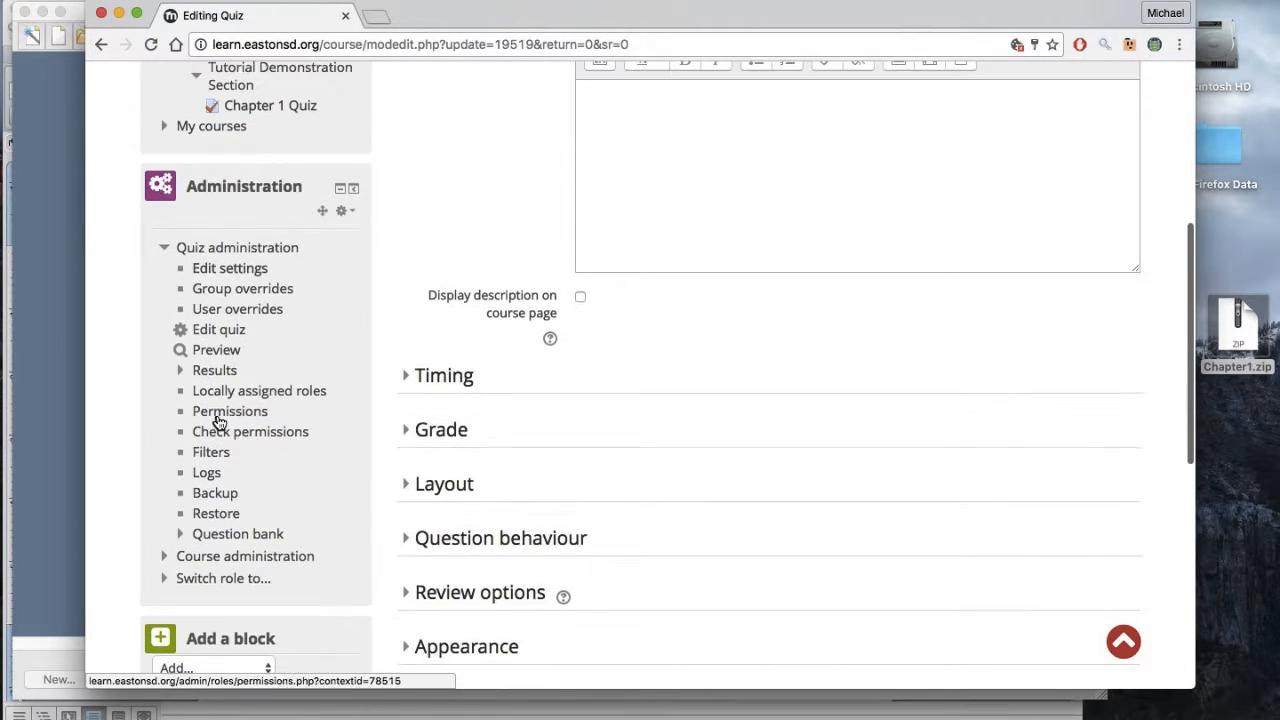
click(225, 332)
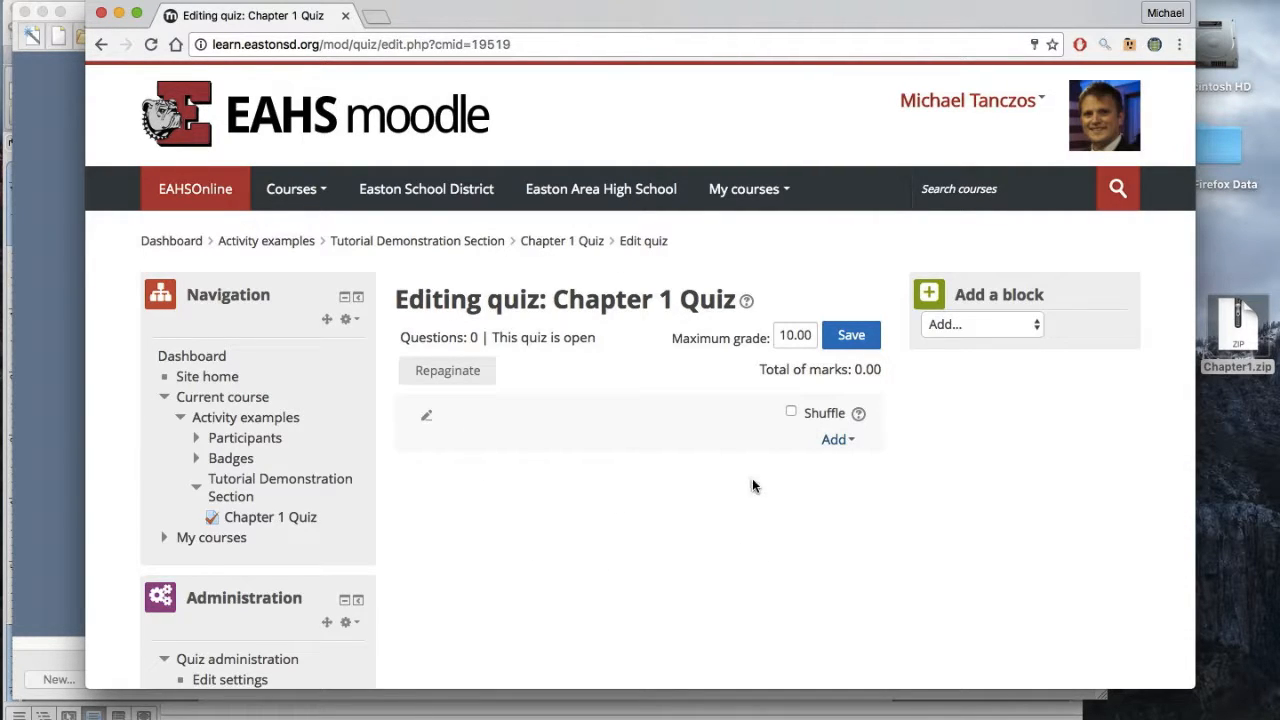
Start adding questions to the quiz from the question bank and choose the Chapter 1 category
click(838, 440)
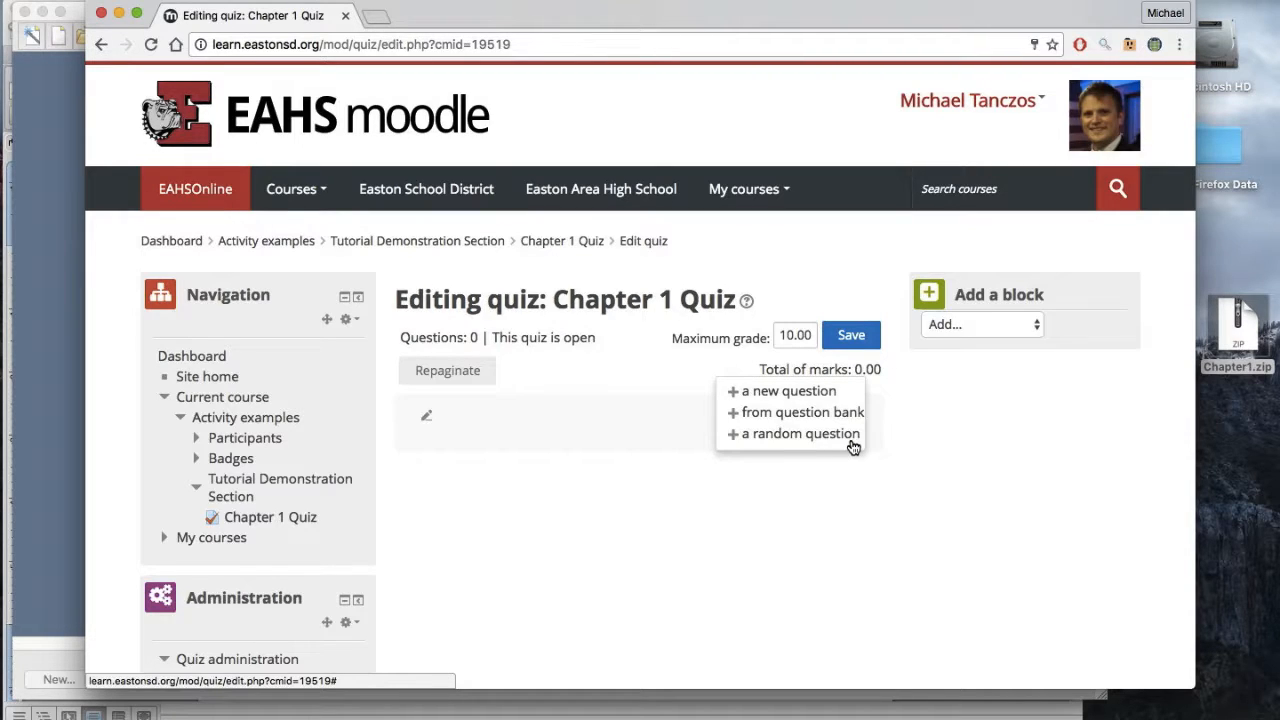
click(808, 490)
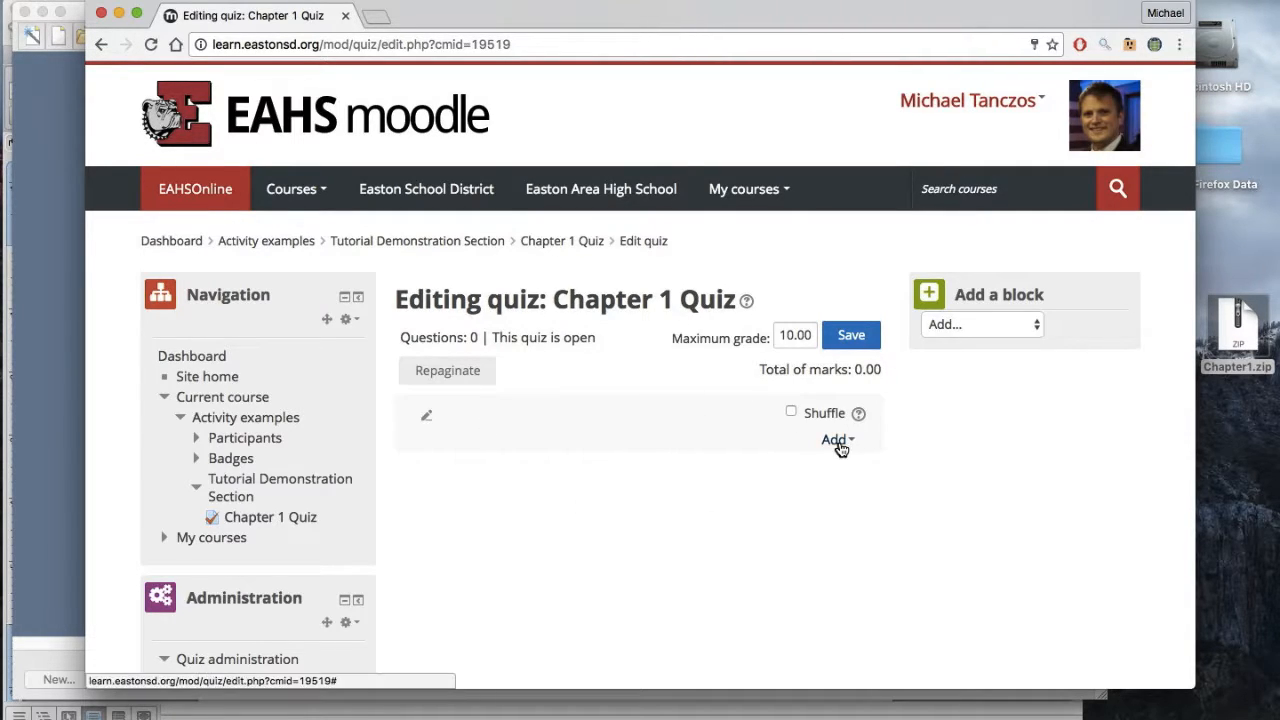
click(838, 441)
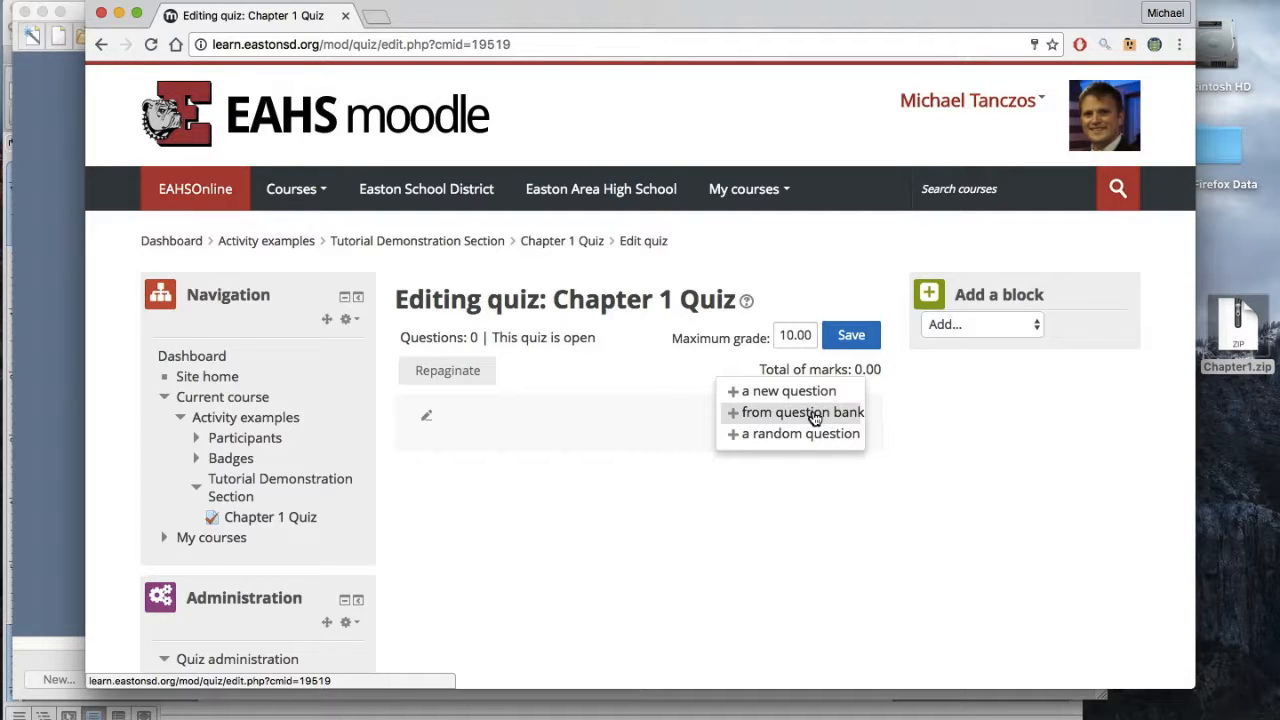
click(815, 415)
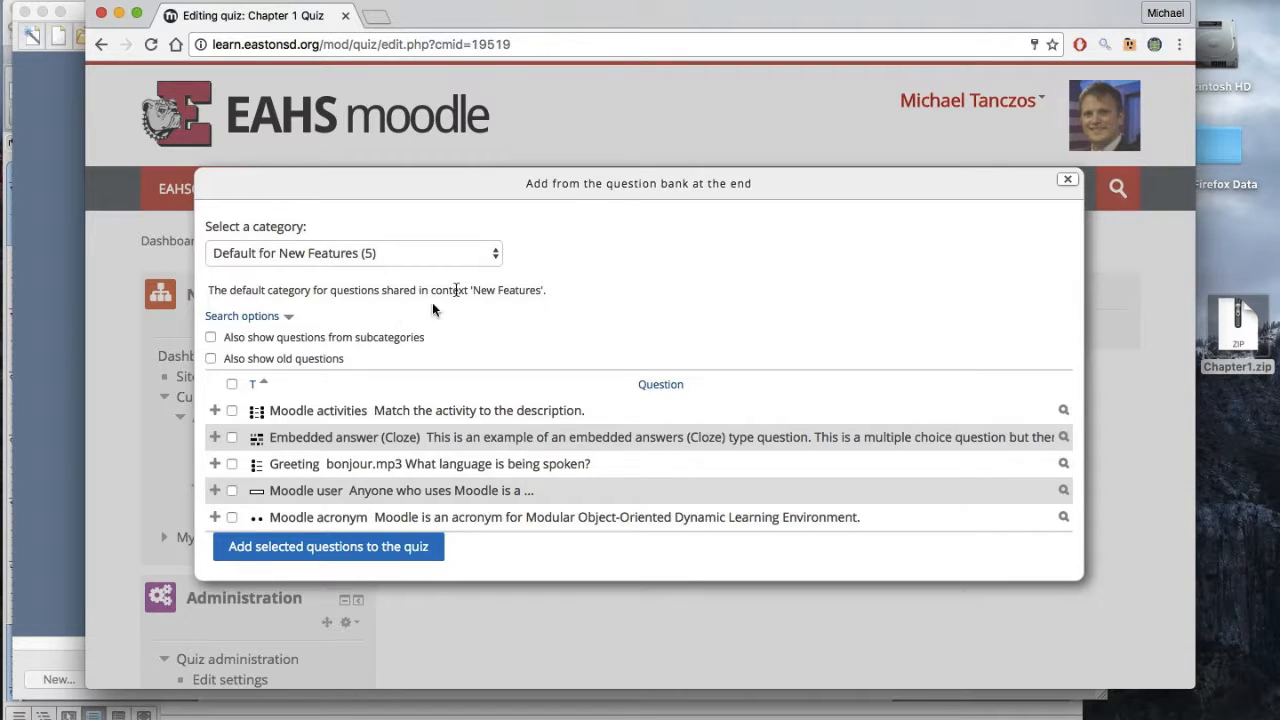
click(317, 252)
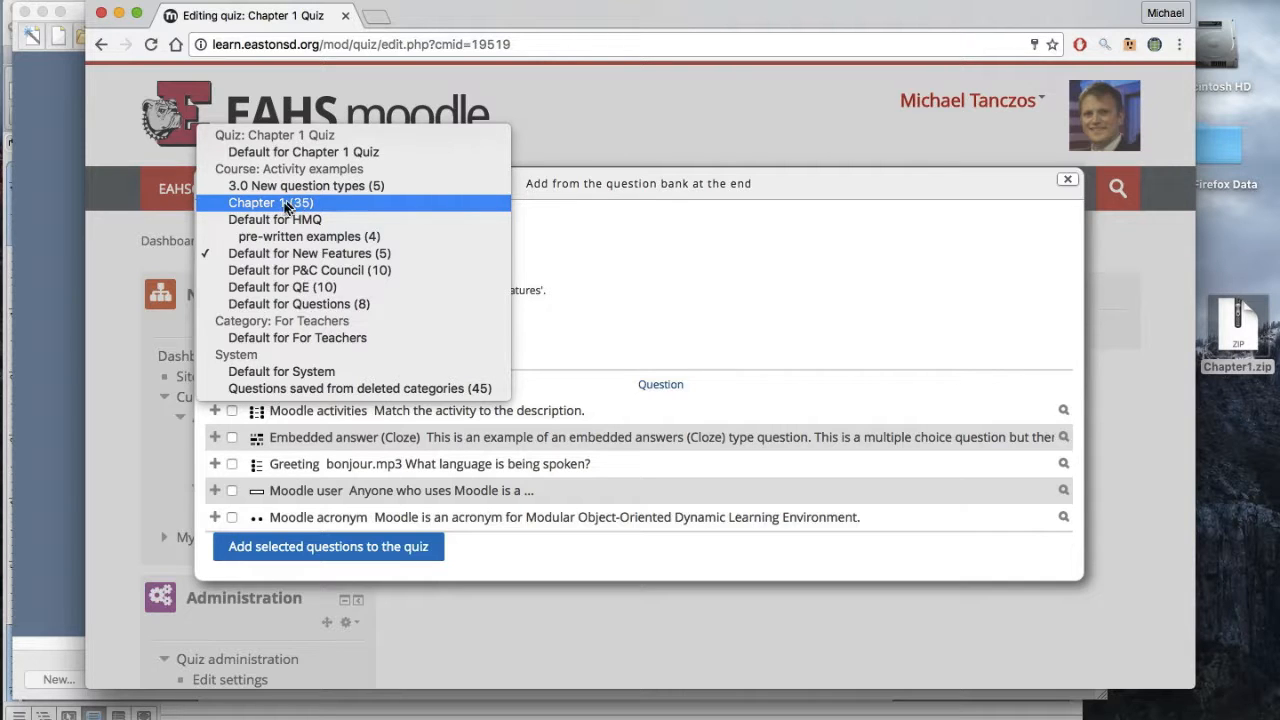
click(313, 205)
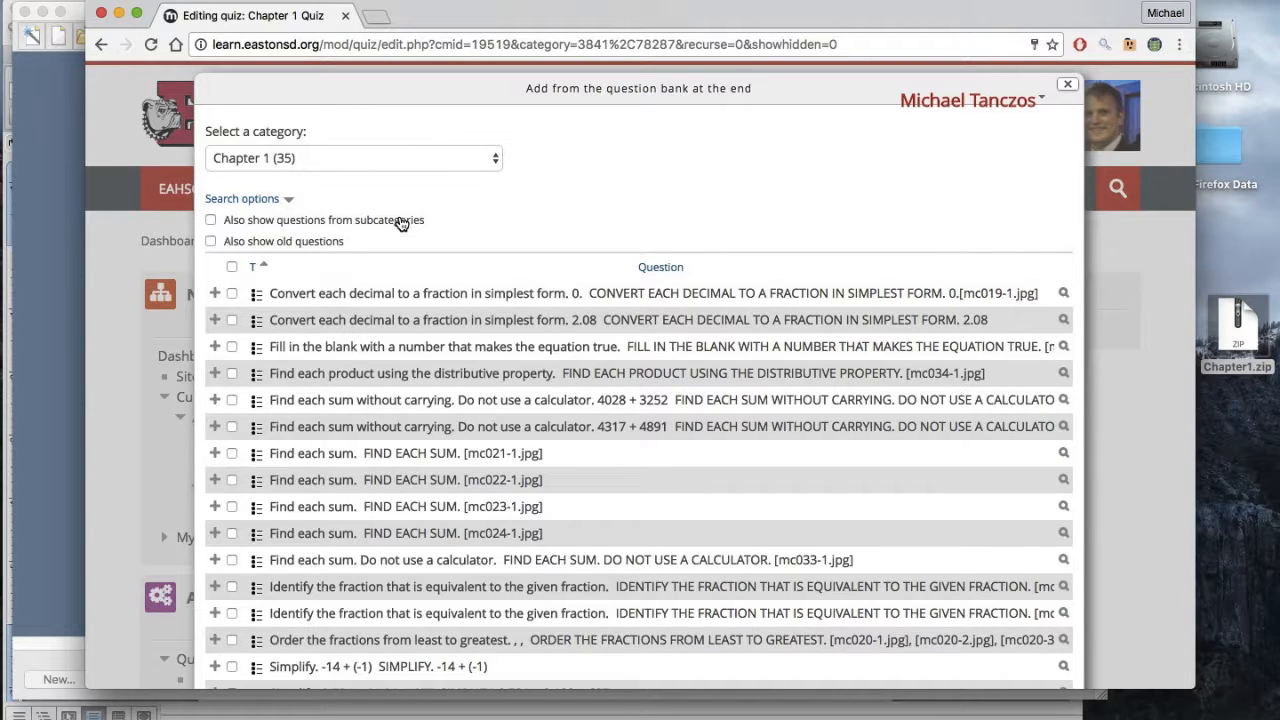
Look through the full list of Chapter 1 questions available to add to the quiz
scroll(401, 222, down, 2)
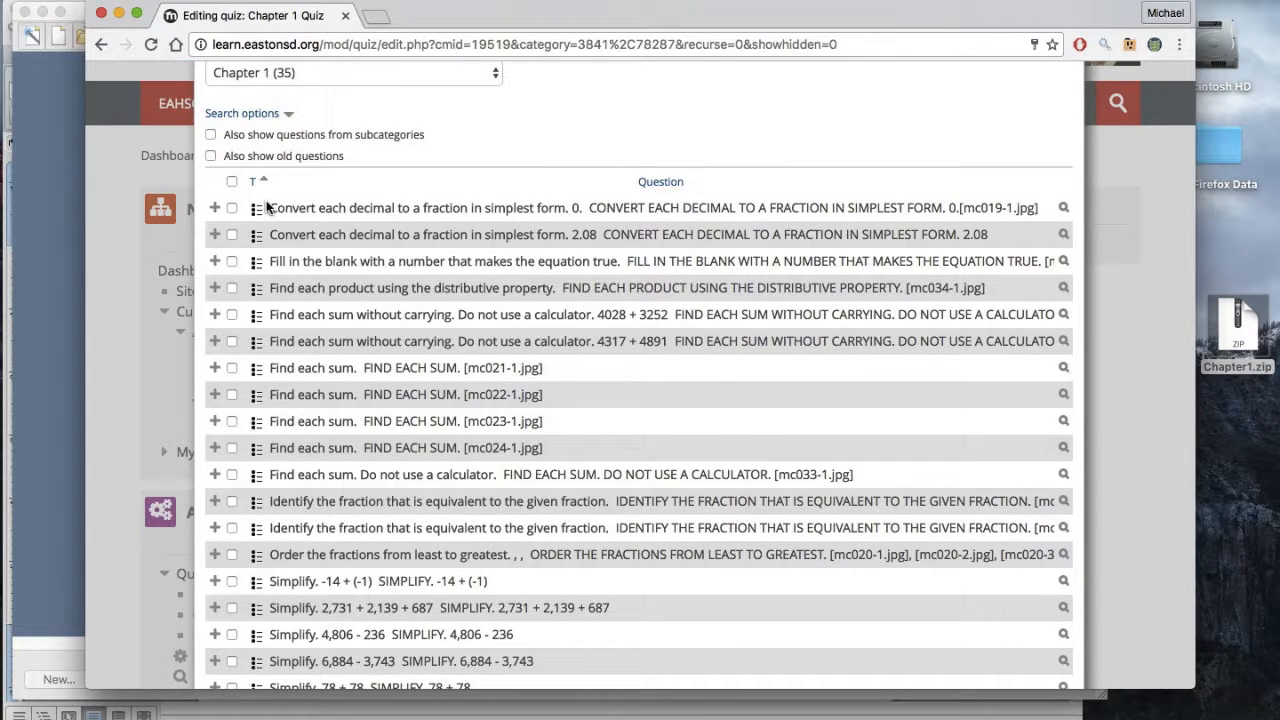
scroll(237, 190, down, 10)
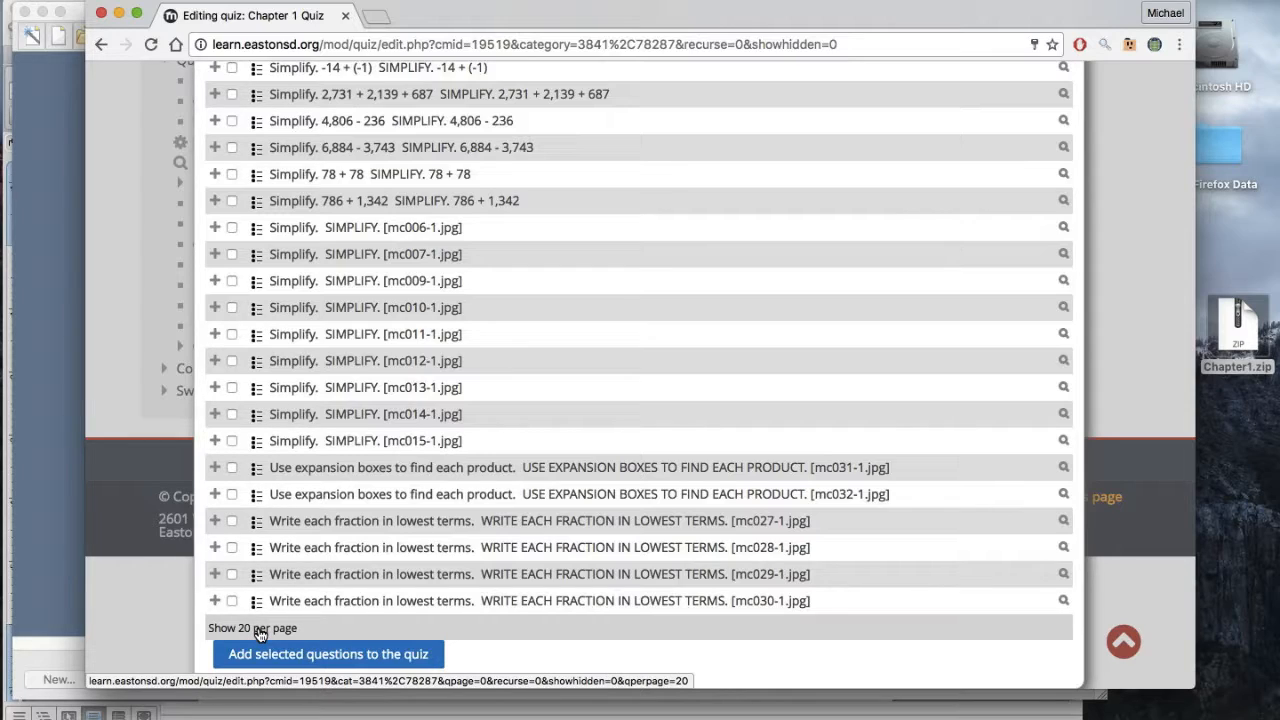
scroll(260, 635, up, 10)
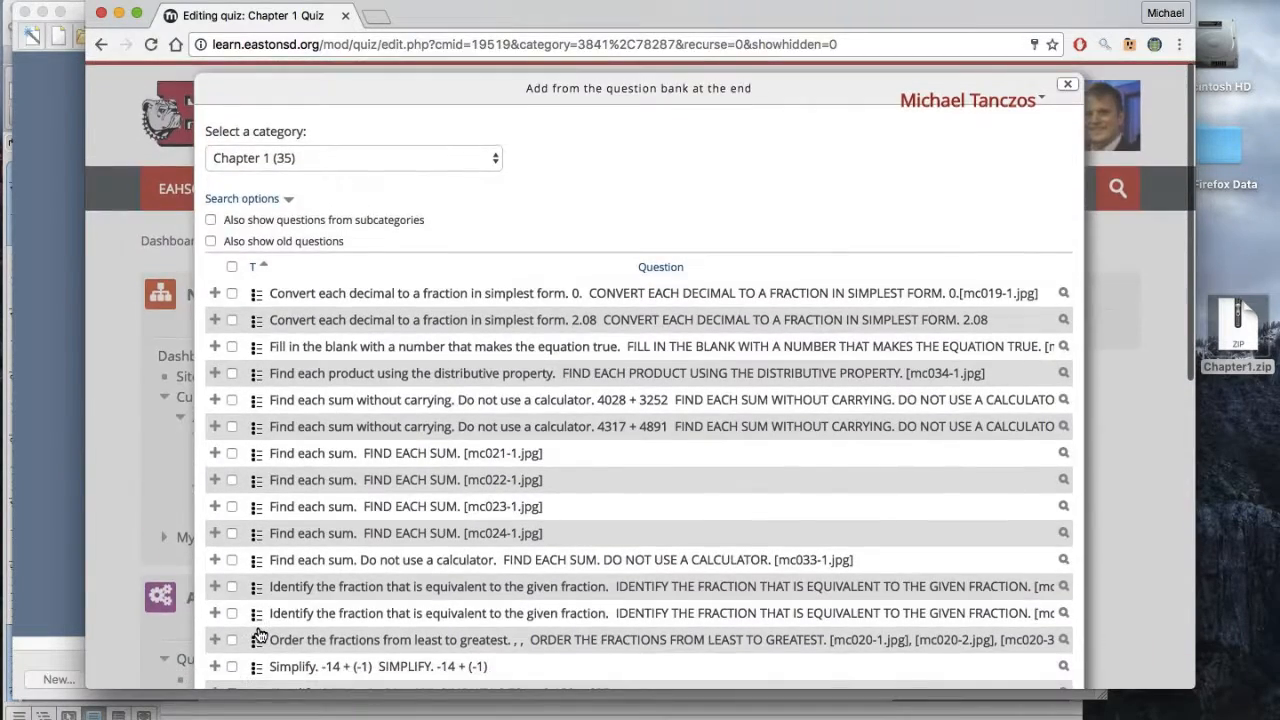
scroll(260, 635, down, 10)
scroll(260, 635, down, 1)
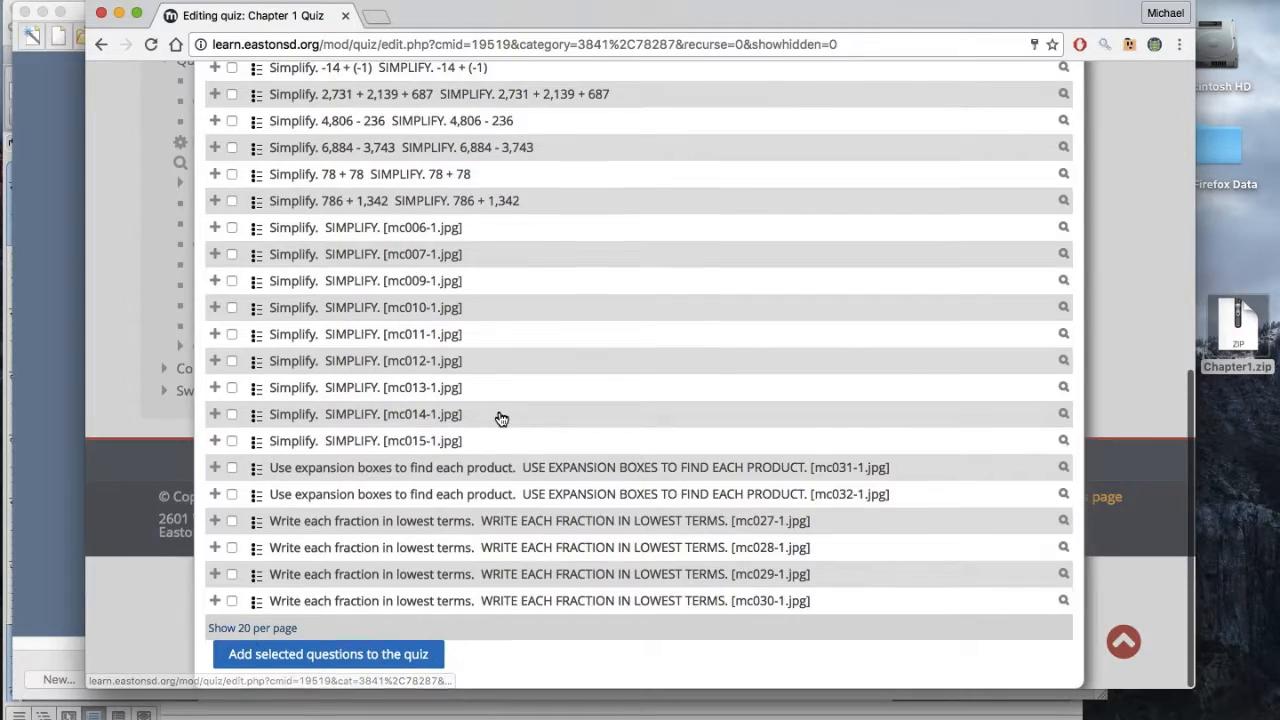
Select all the Chapter 1 questions in the question bank list and add them to the quiz
scroll(500, 418, up, 10)
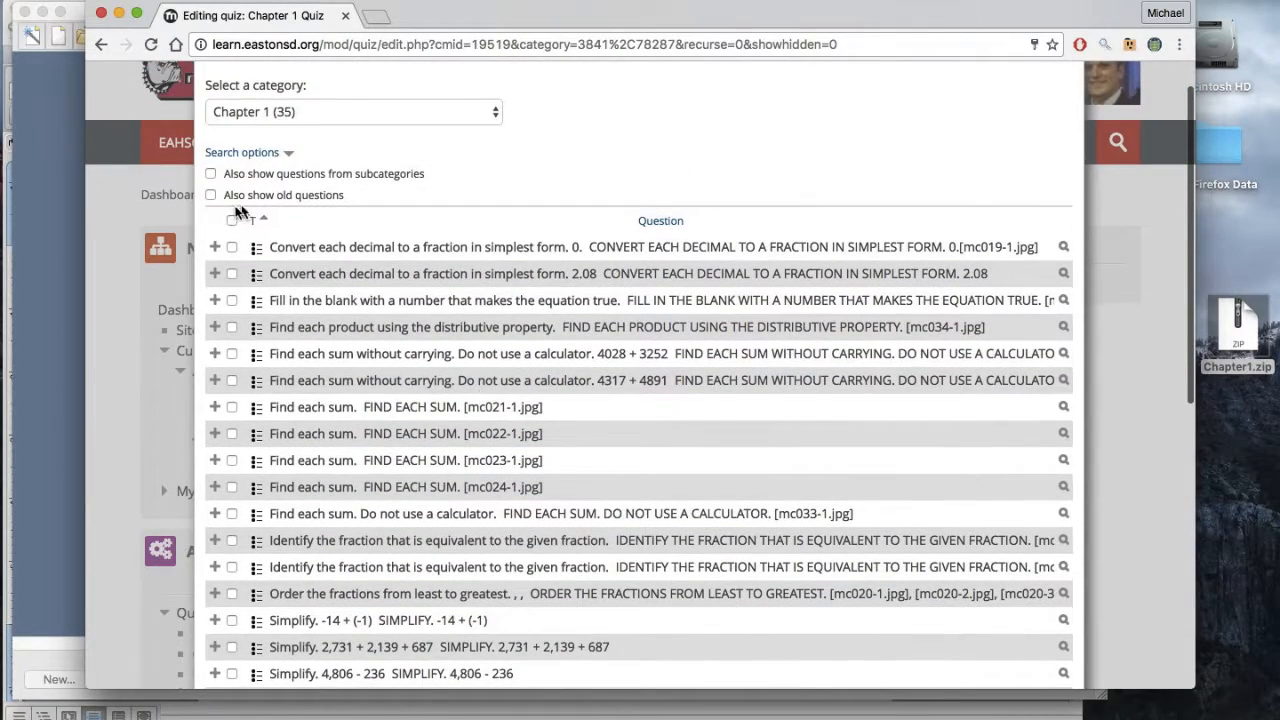
click(232, 222)
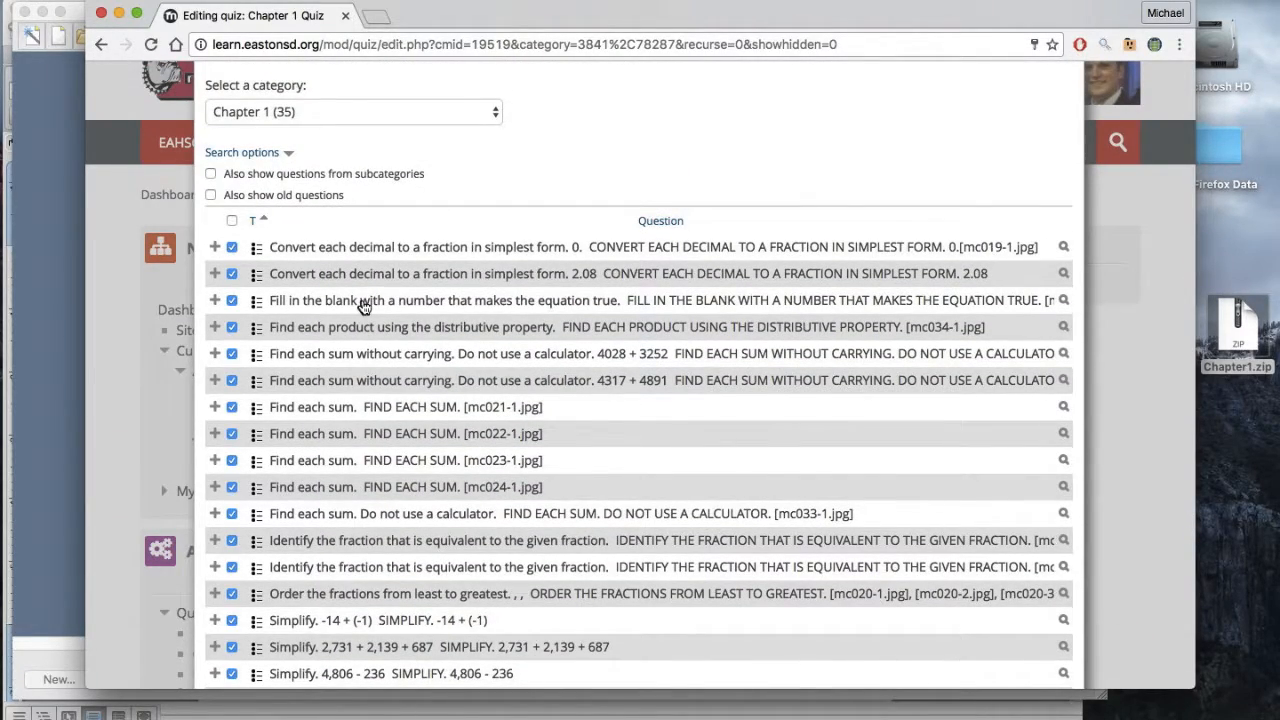
scroll(366, 300, down, 10)
scroll(363, 307, down, 5)
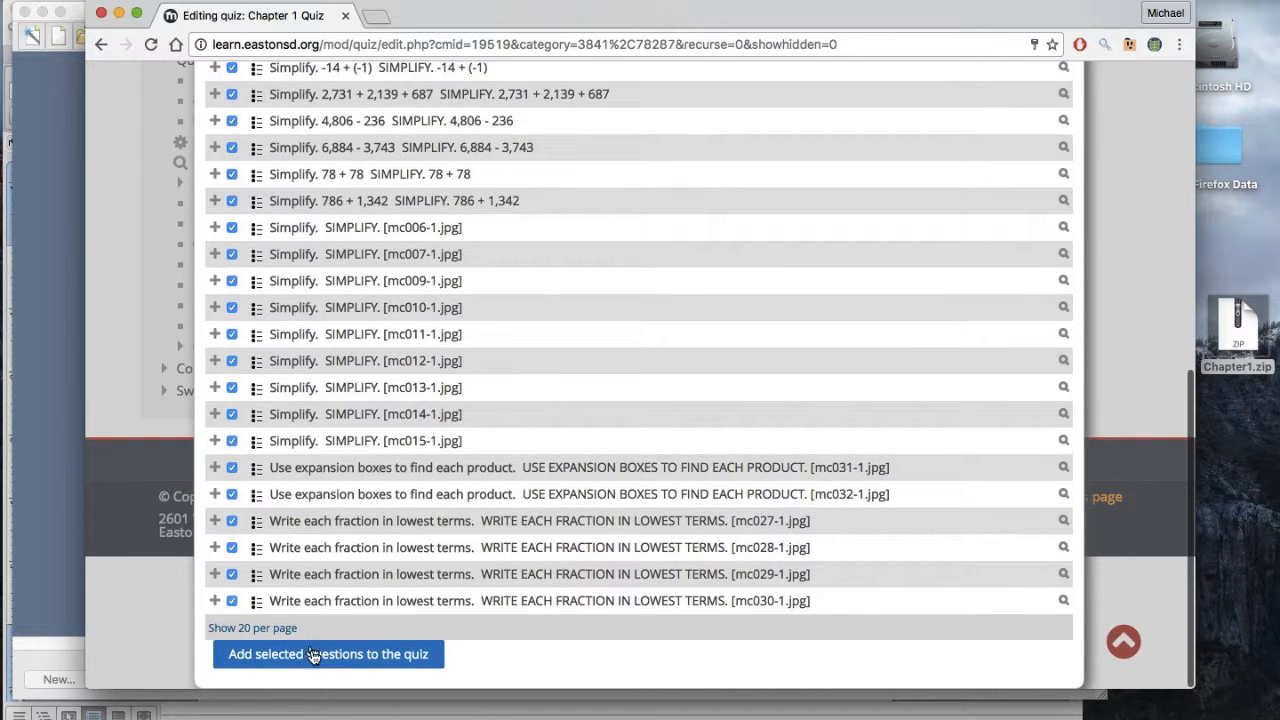
click(325, 662)
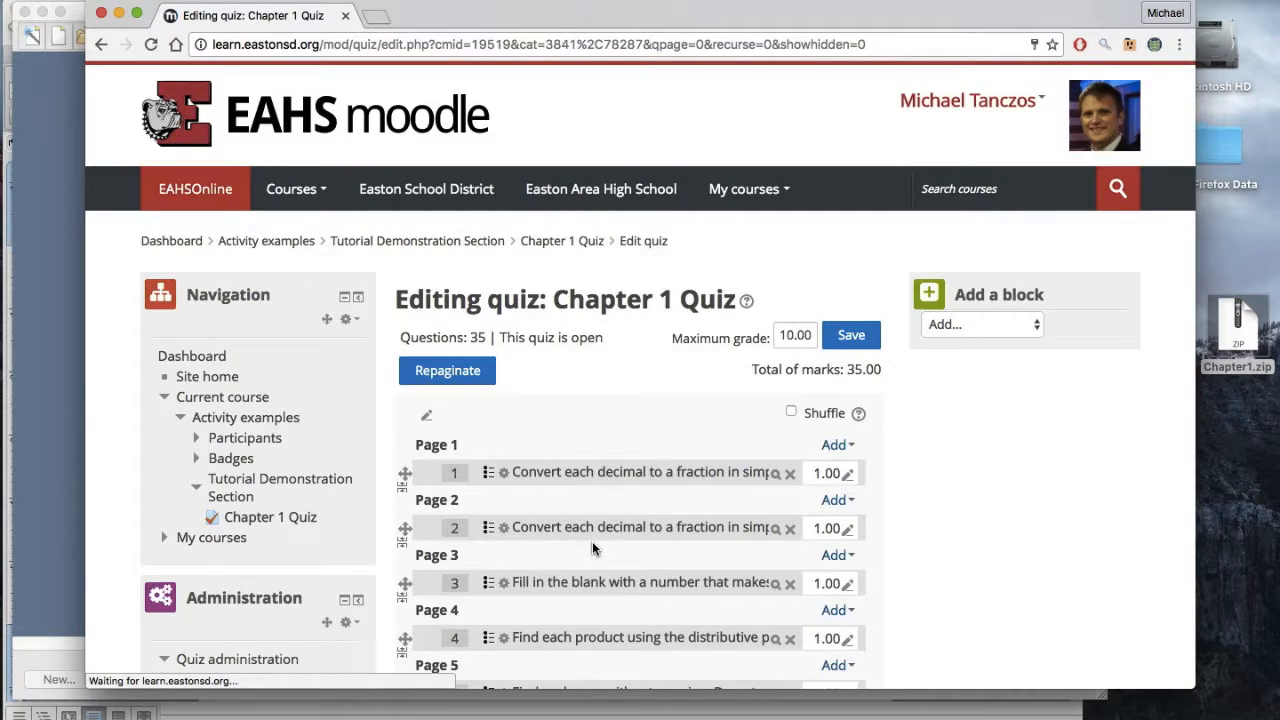
Repaginate Chapter 1 Quiz with 15 questions per page
scroll(593, 548, down, 10)
scroll(593, 548, down, 10)
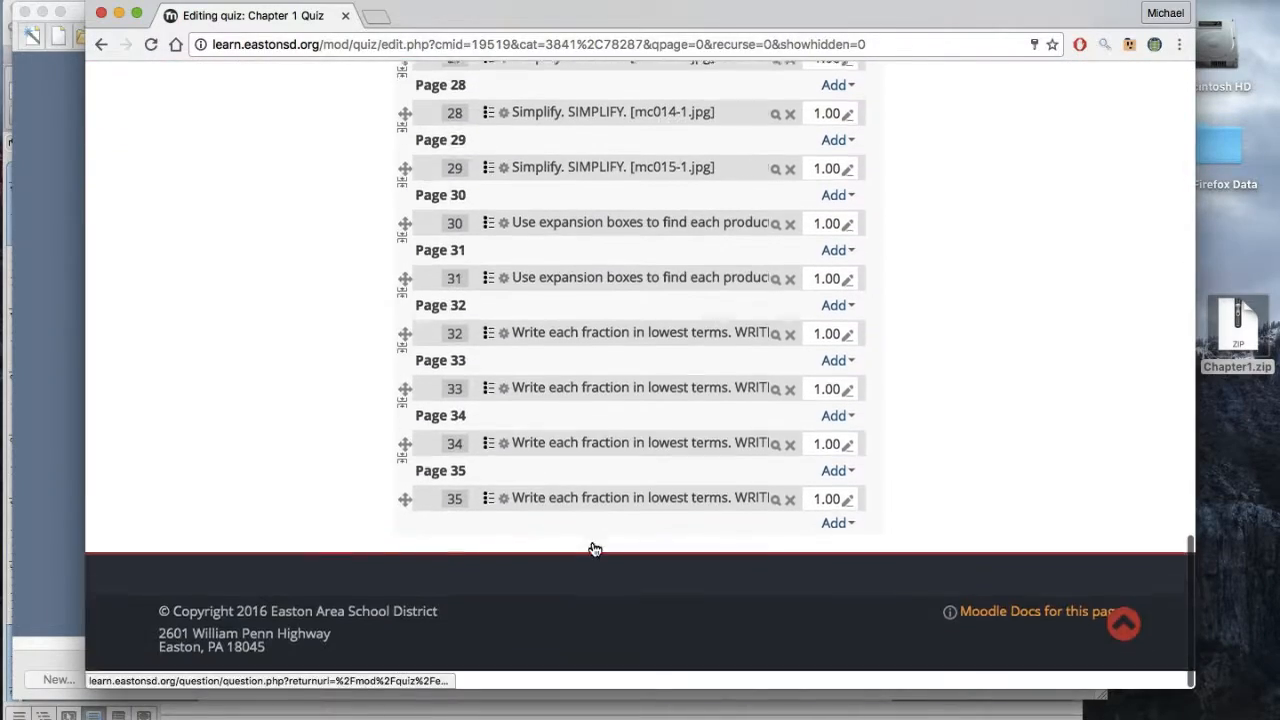
scroll(594, 549, up, 5)
scroll(594, 549, up, 15)
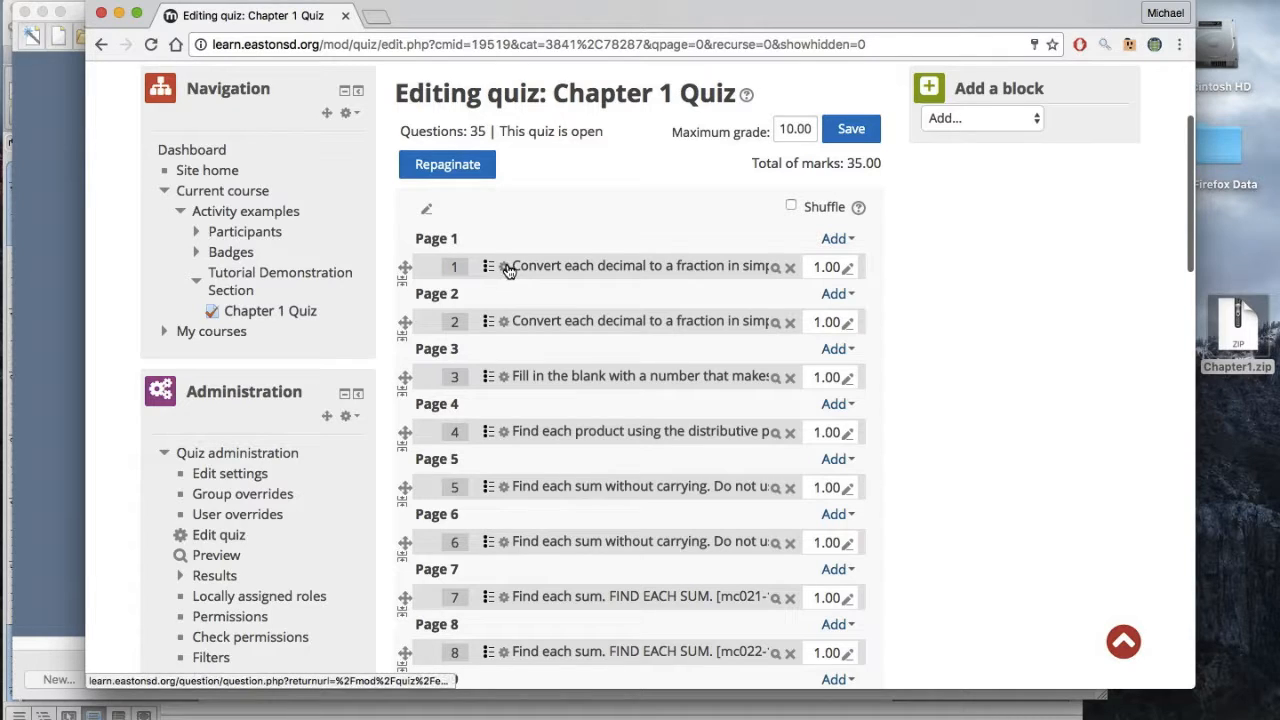
scroll(530, 330, up, 1)
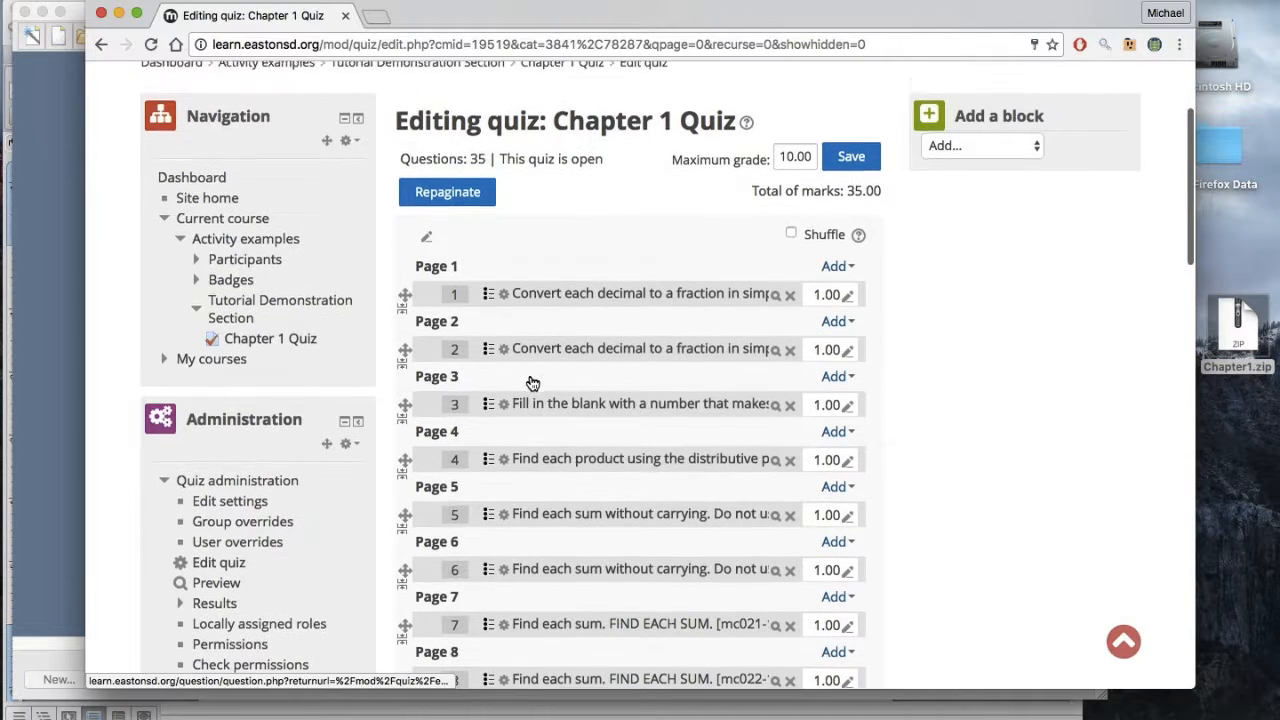
click(436, 196)
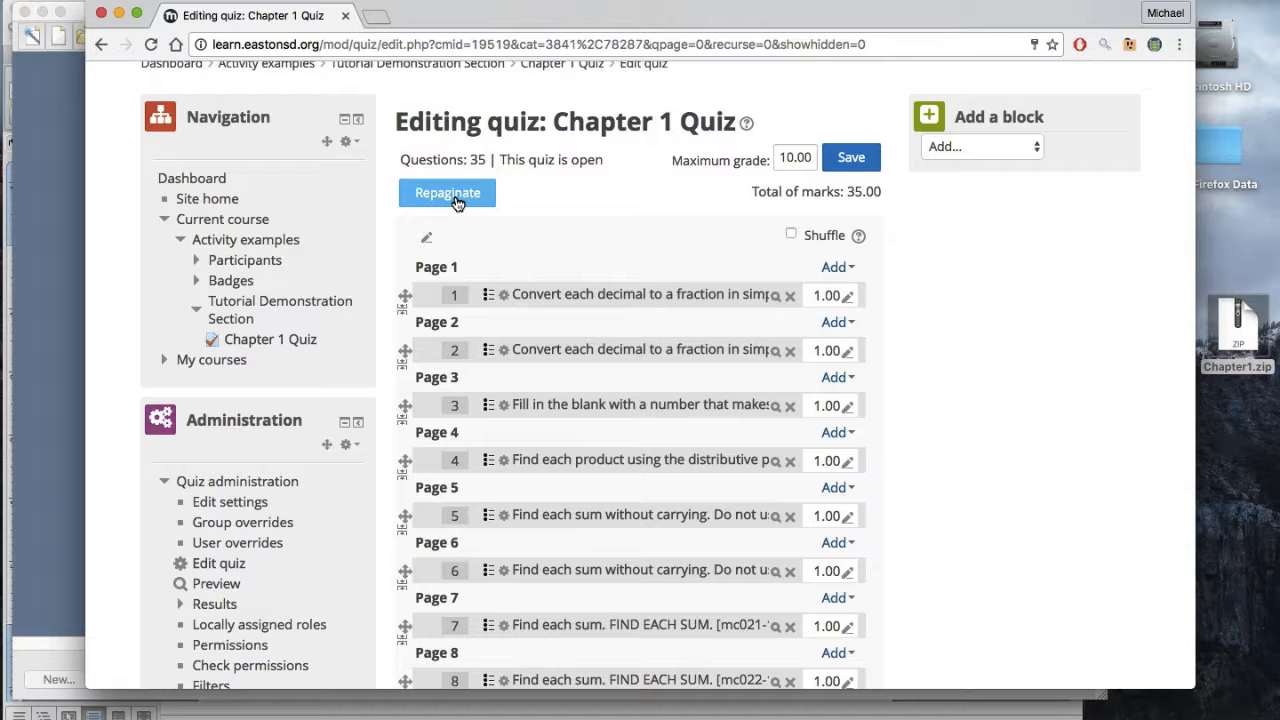
click(456, 200)
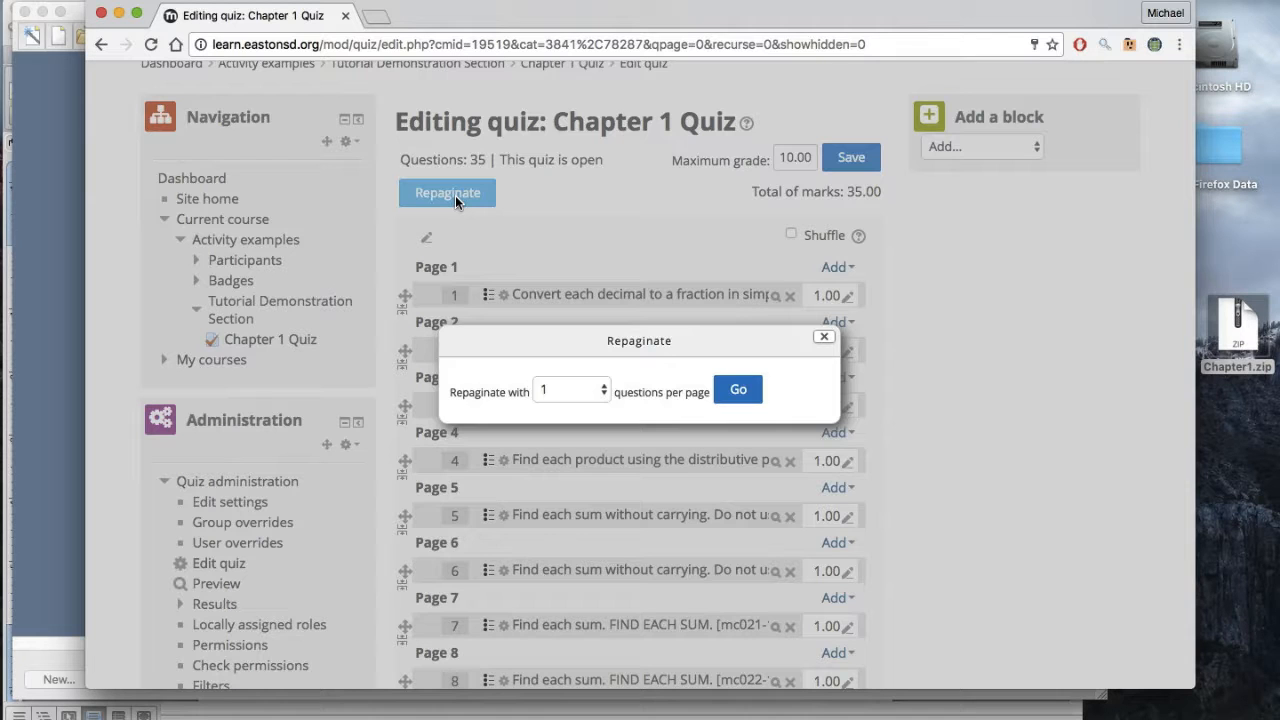
click(601, 391)
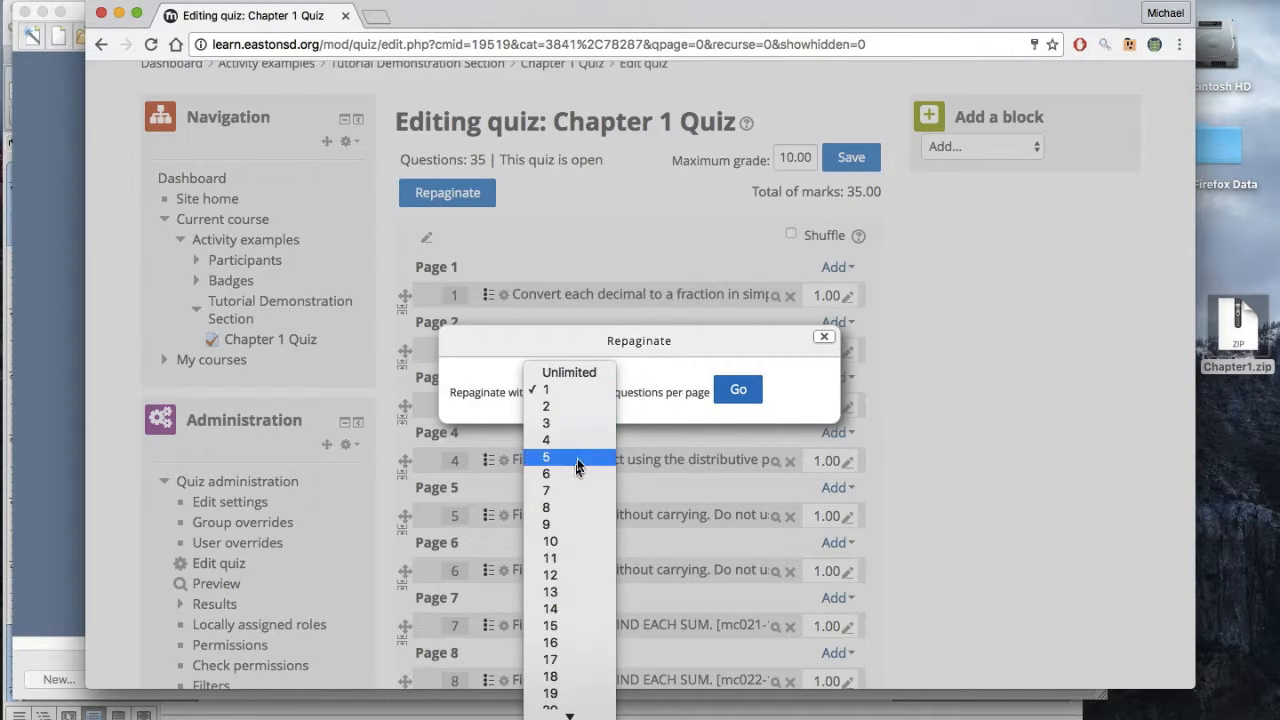
click(575, 622)
click(741, 392)
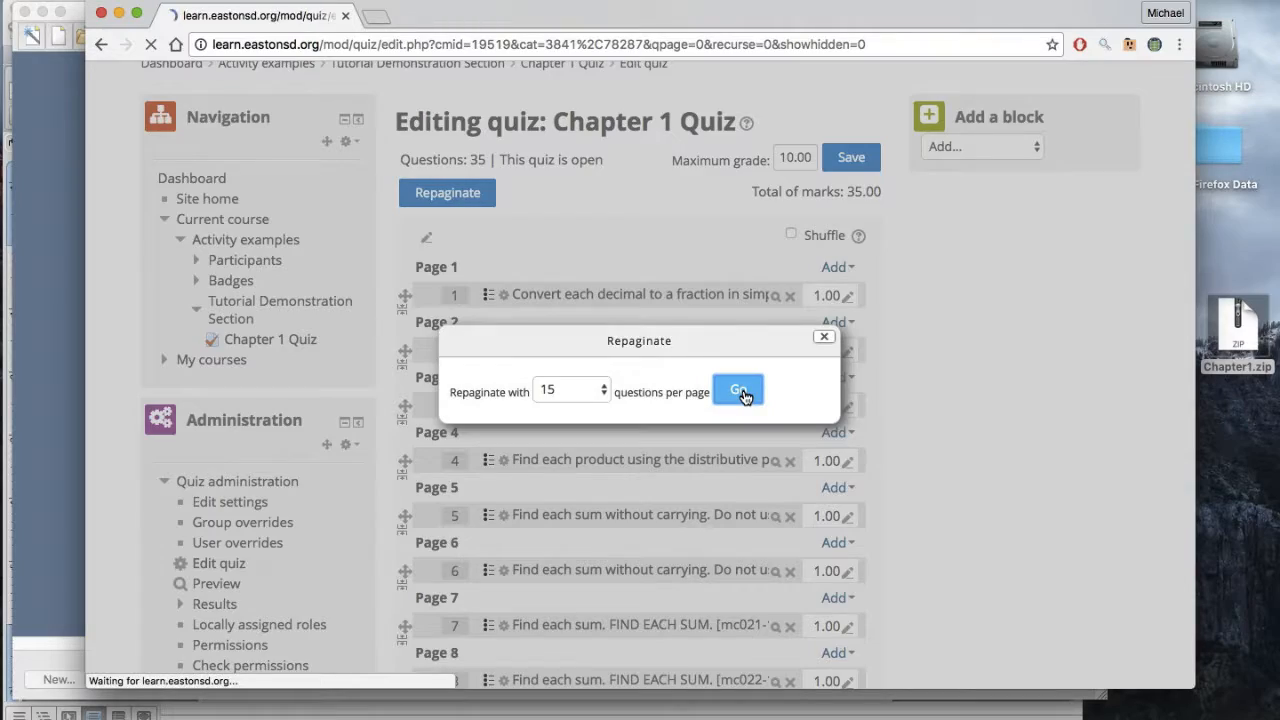
Set the maximum grade of Chapter 1 Quiz to 45.00 and save it
scroll(745, 398, down, 5)
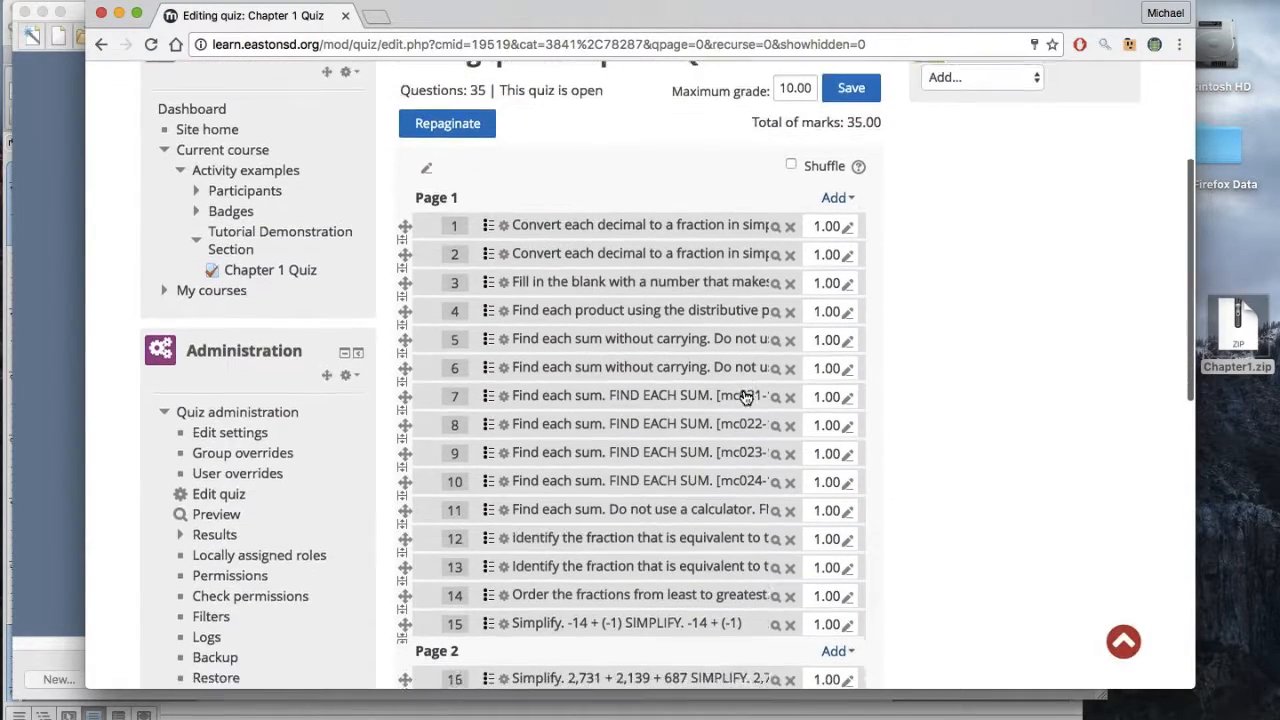
scroll(622, 566, down, 10)
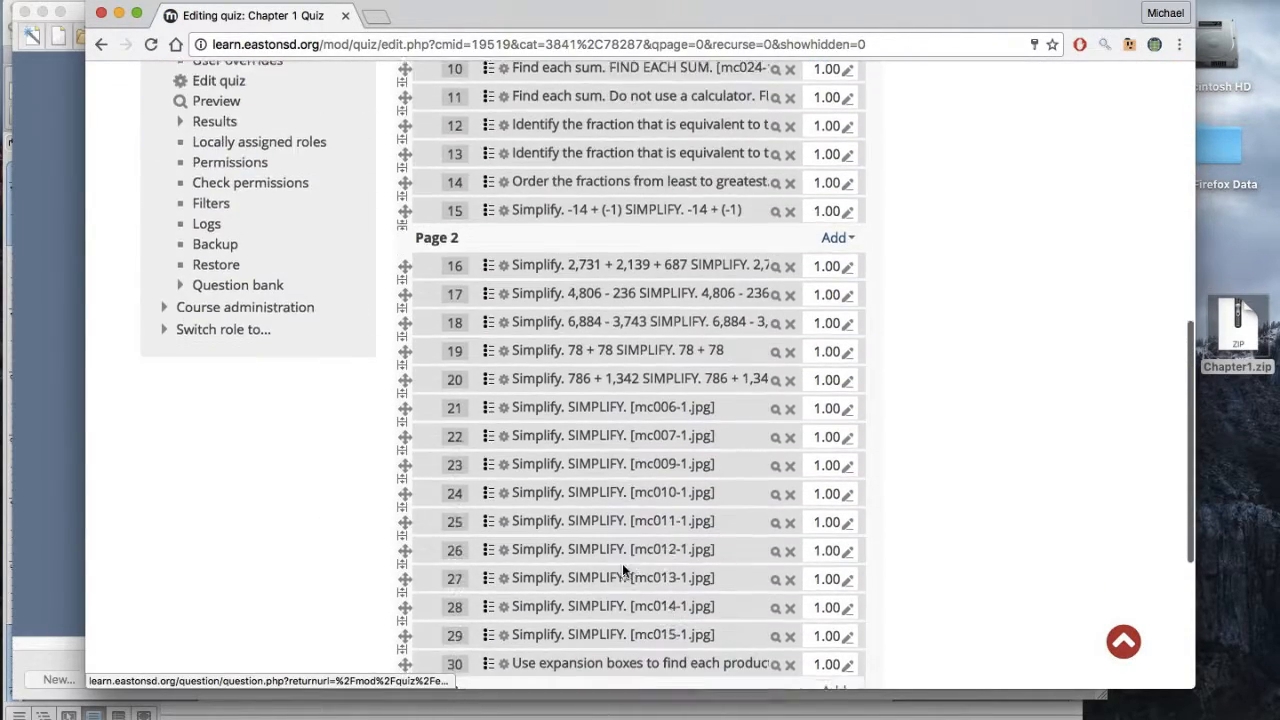
scroll(622, 570, up, 15)
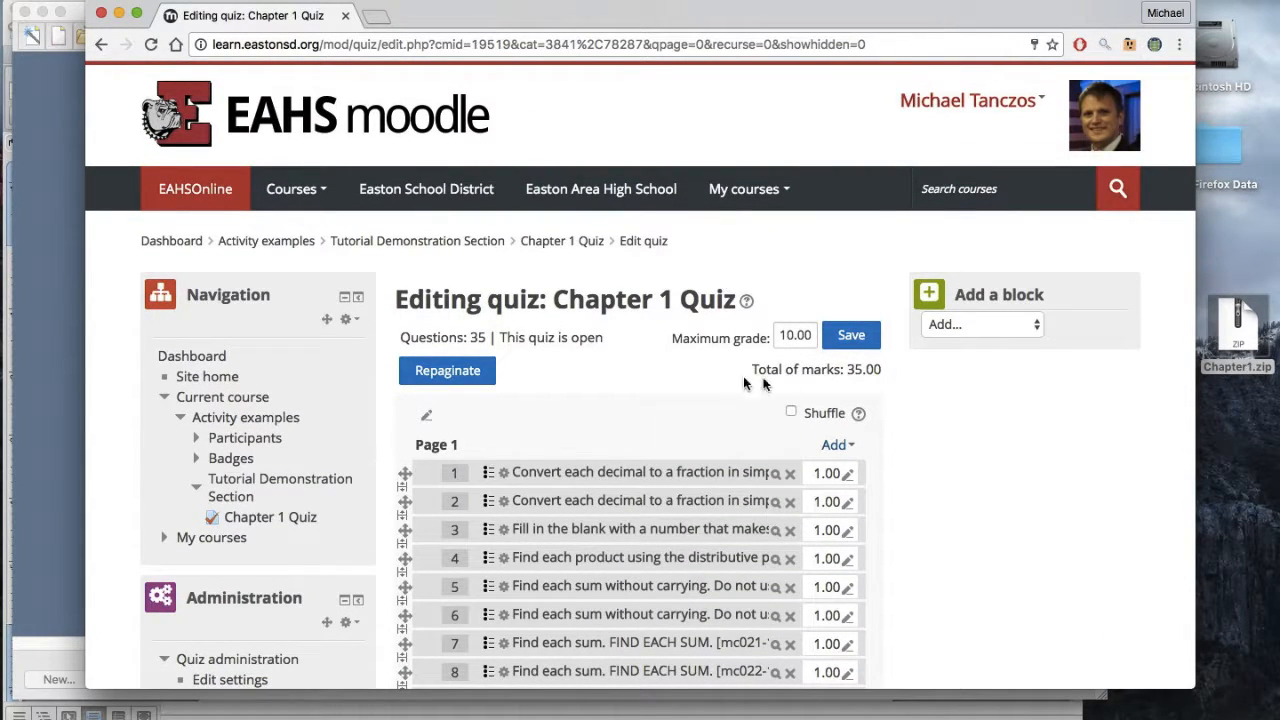
double_click(795, 336)
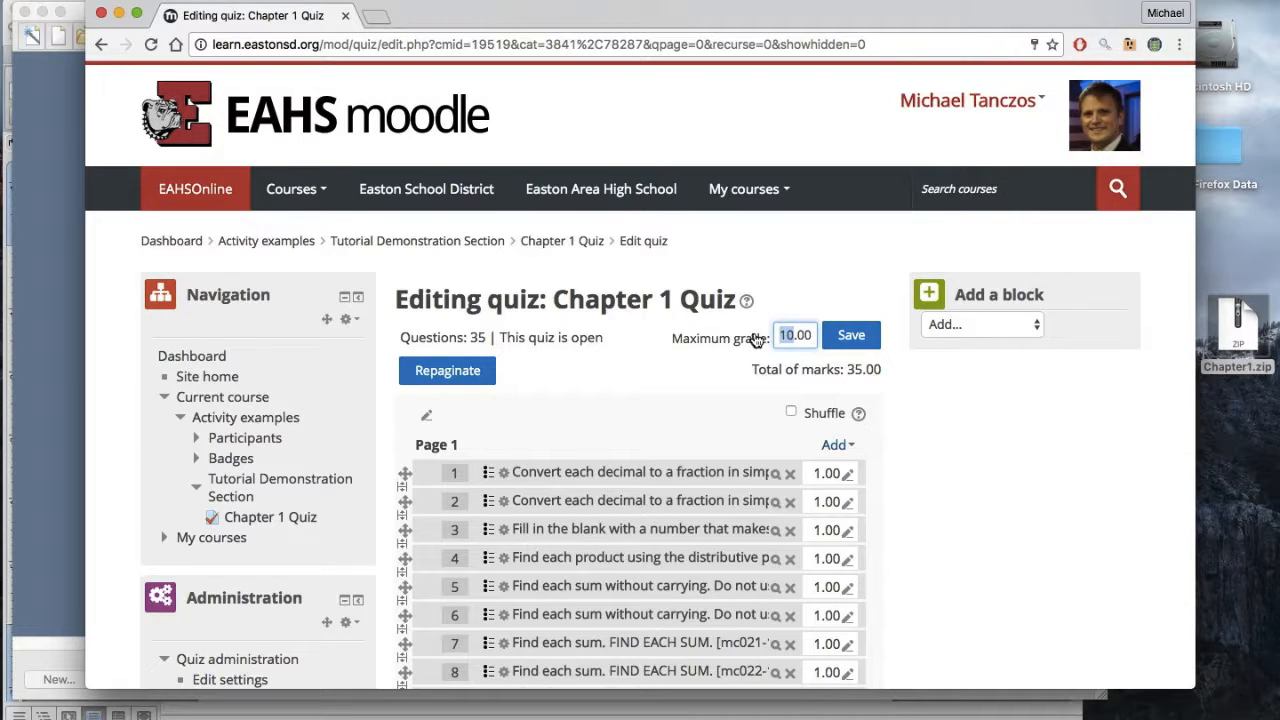
text(45)
click(849, 336)
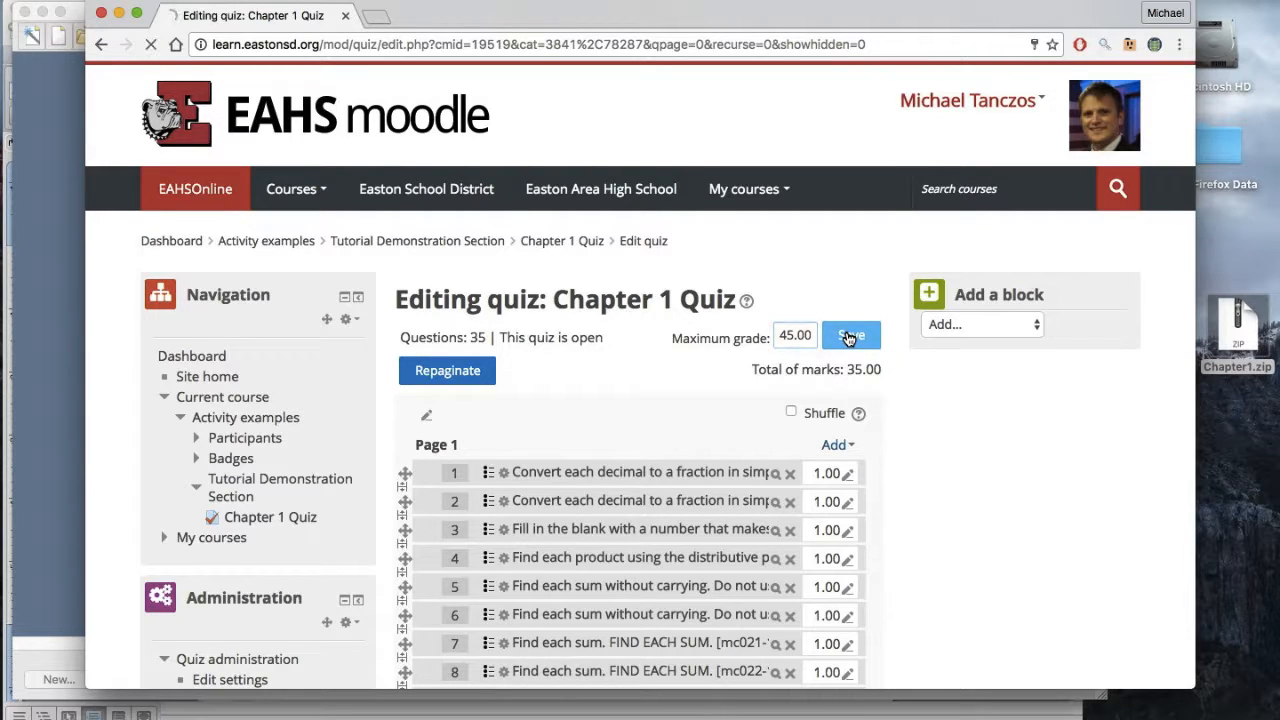